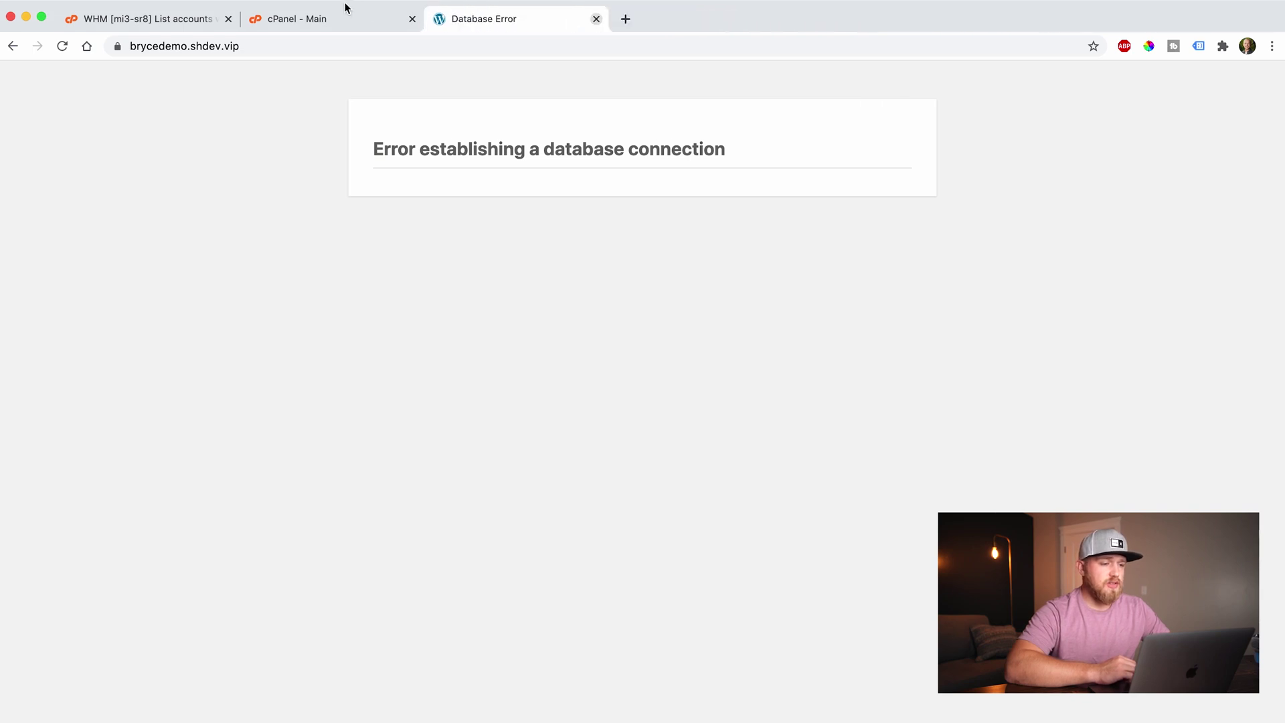
# Open the cPanel login page at brycedemo.shdev.vip/cpanel and log in with the account username and password.
pyautogui.click(337, 20)
pyautogui.click(557, 27)
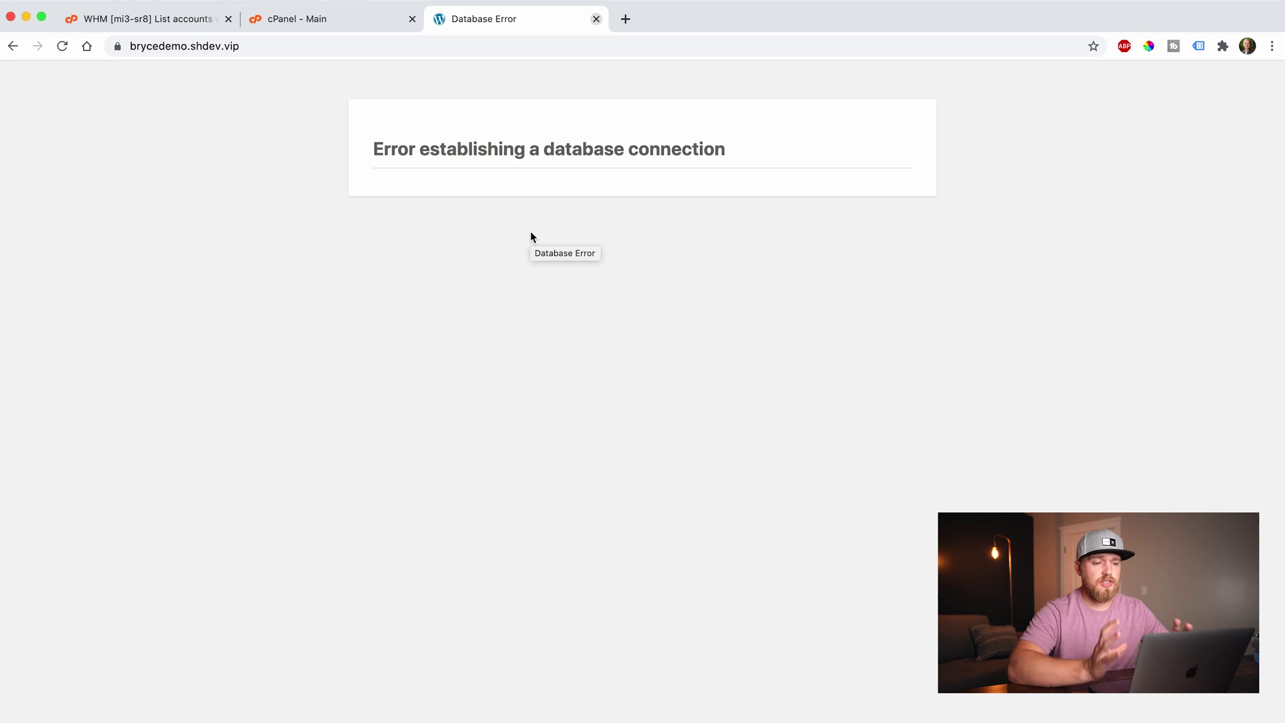
pyautogui.click(305, 45)
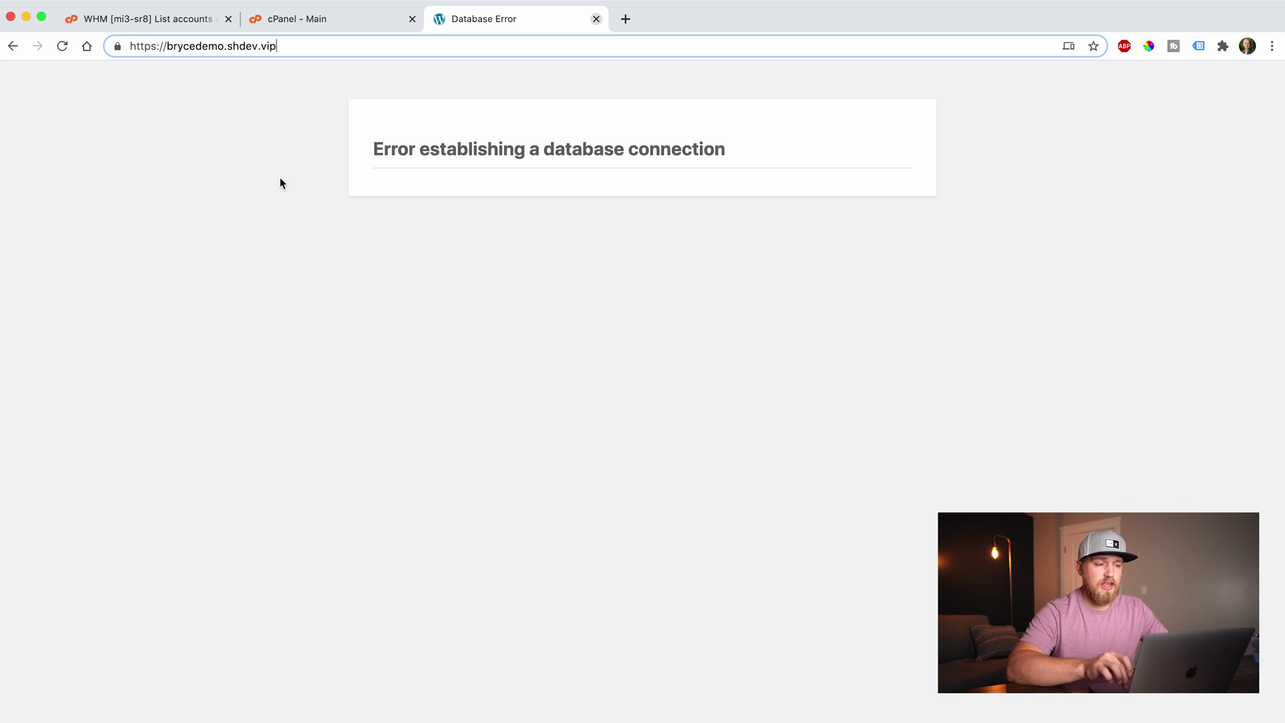
pyautogui.write('/cpanel')
pyautogui.press('Return')
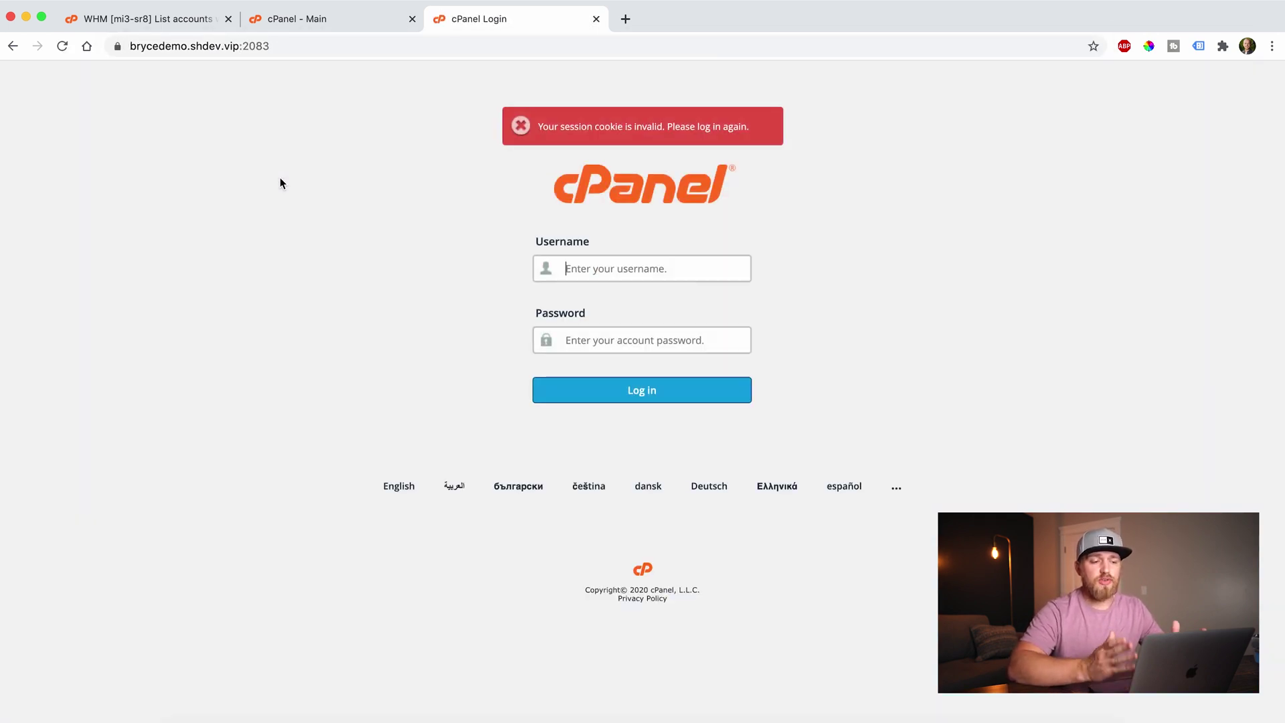
pyautogui.write('brycedemo')
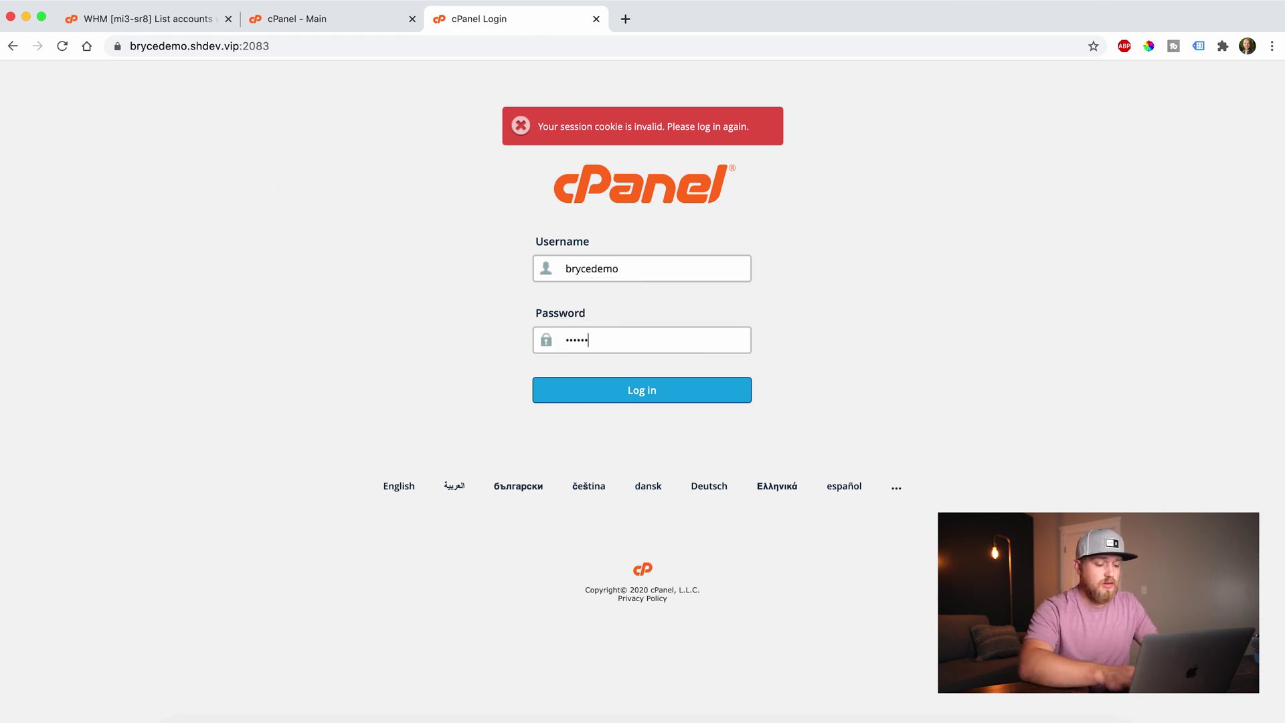
pyautogui.press('Return')
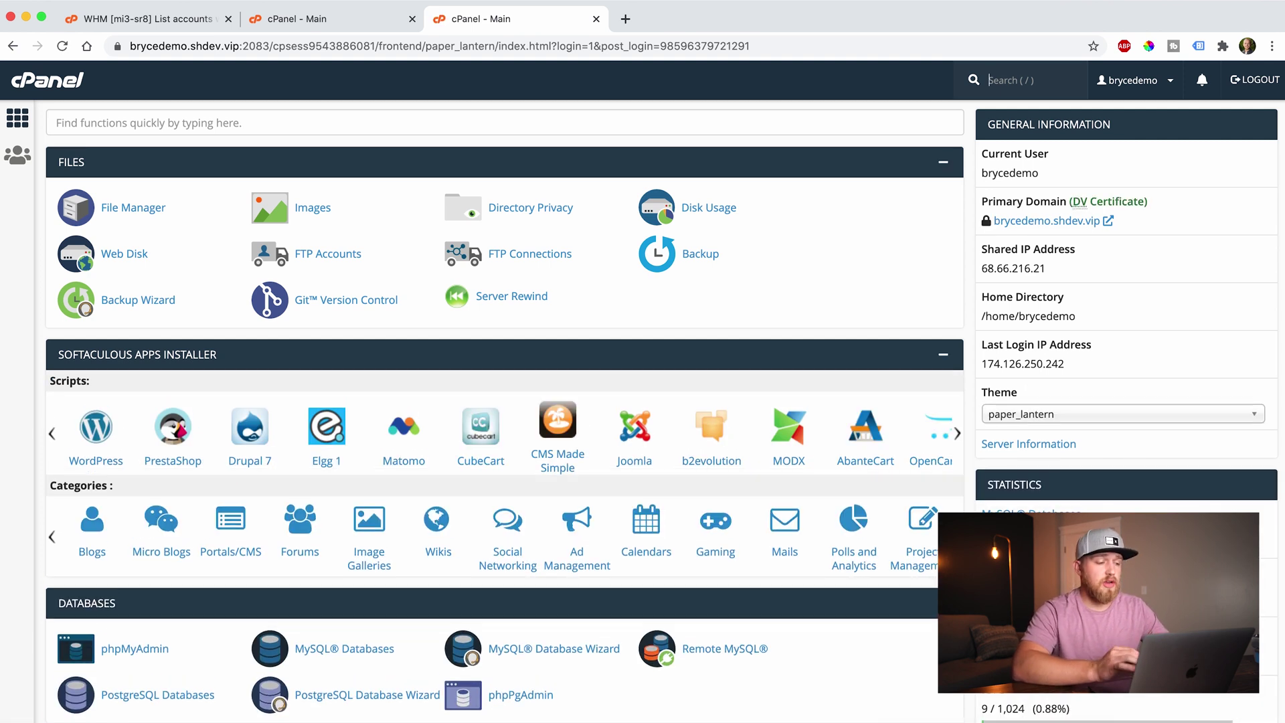
# Open wp-config.php from the public_html folder for editing in File Manager.
pyautogui.click(129, 207)
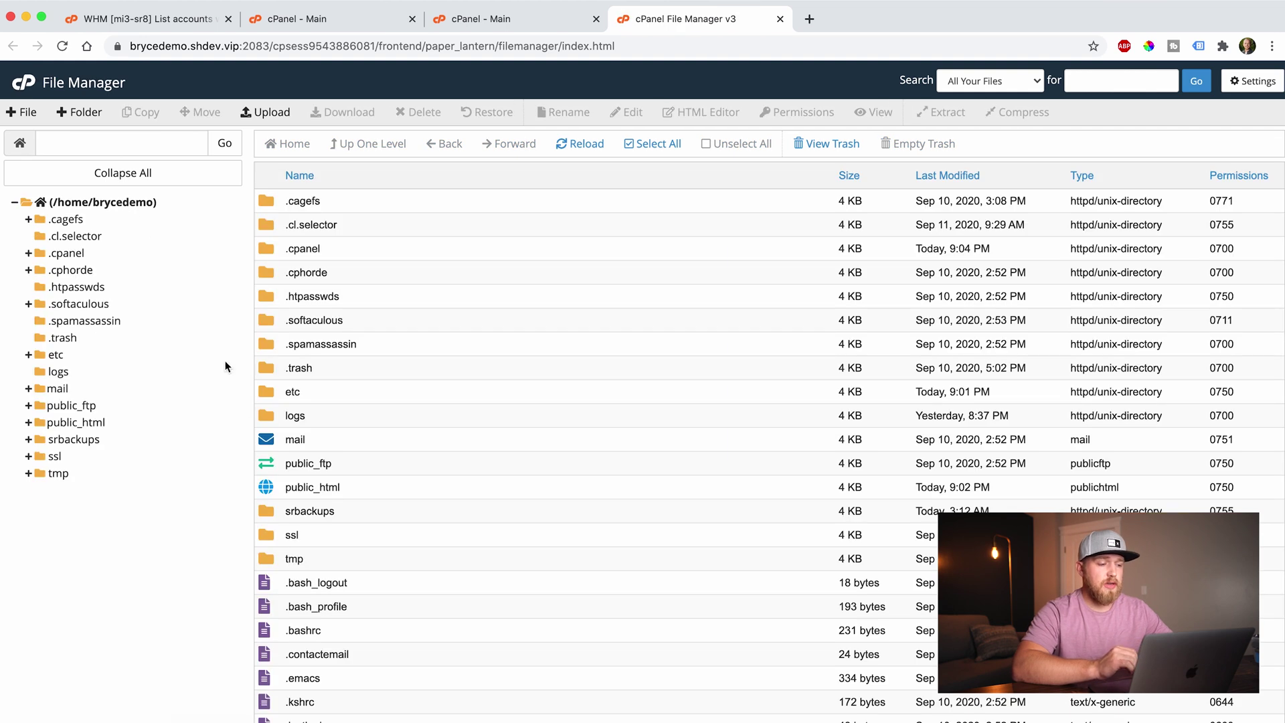
pyautogui.doubleClick(270, 488)
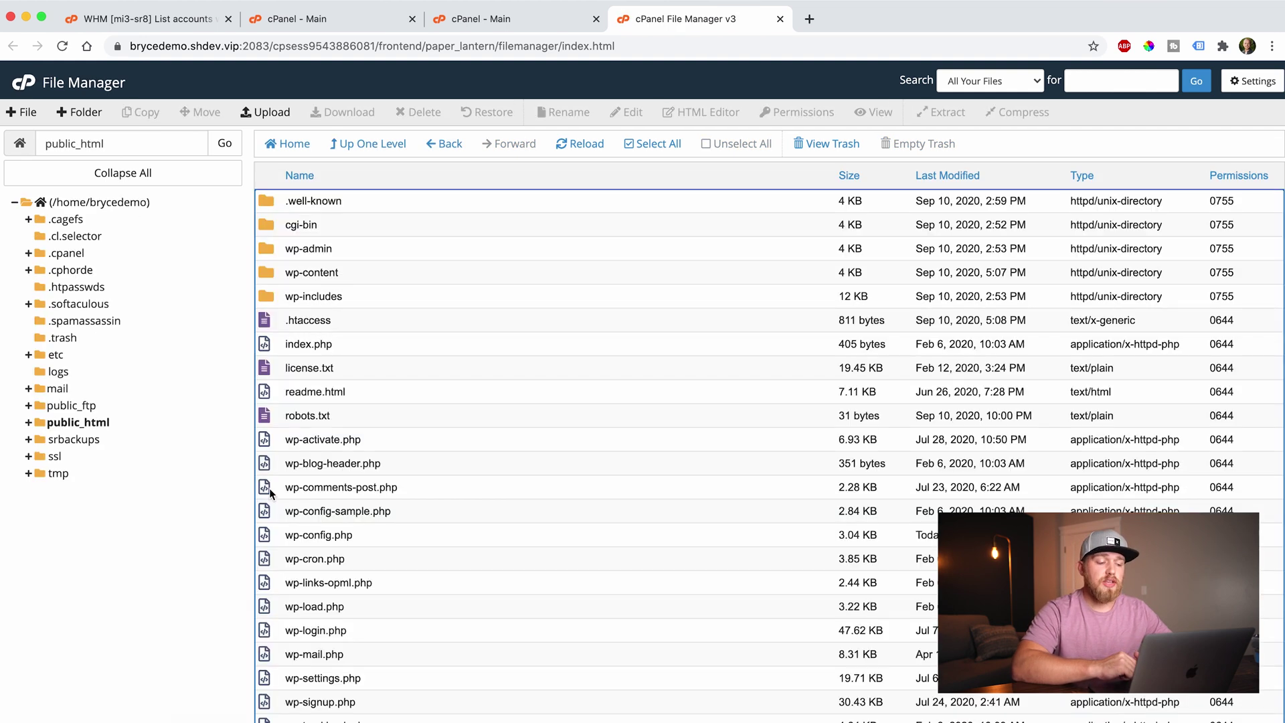
pyautogui.scroll(-1, 269, 488)
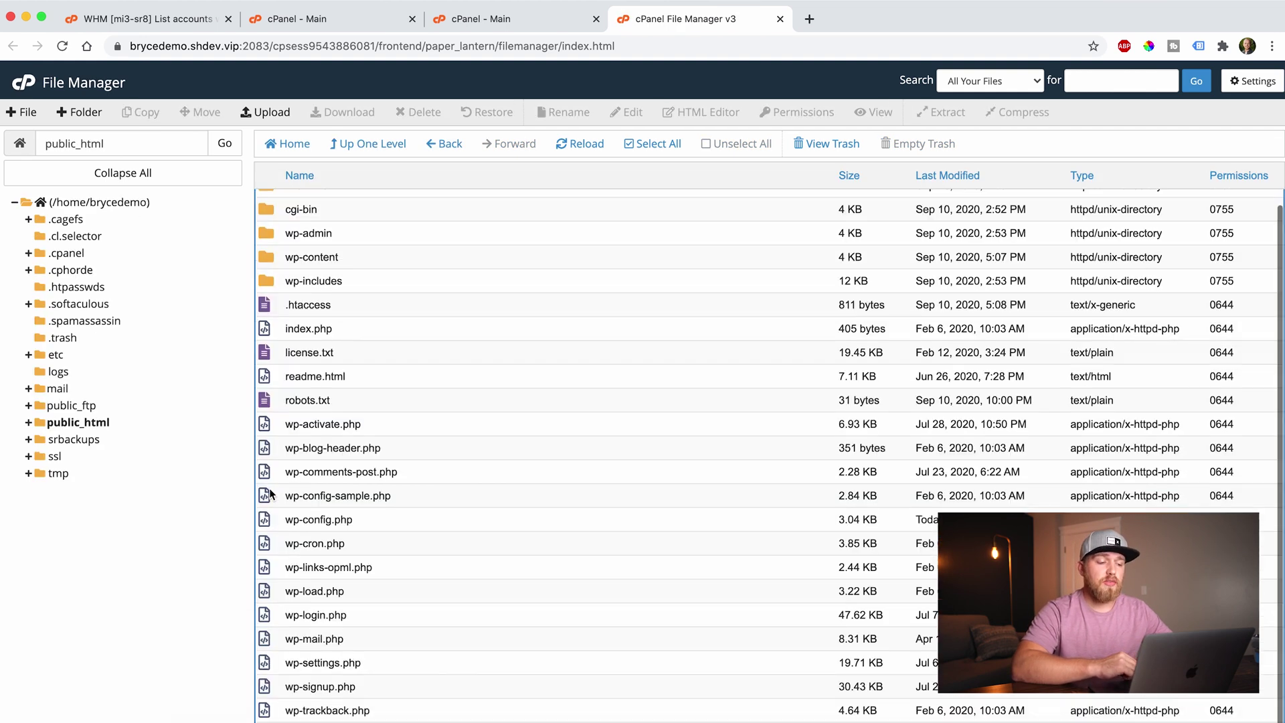
pyautogui.click(305, 521)
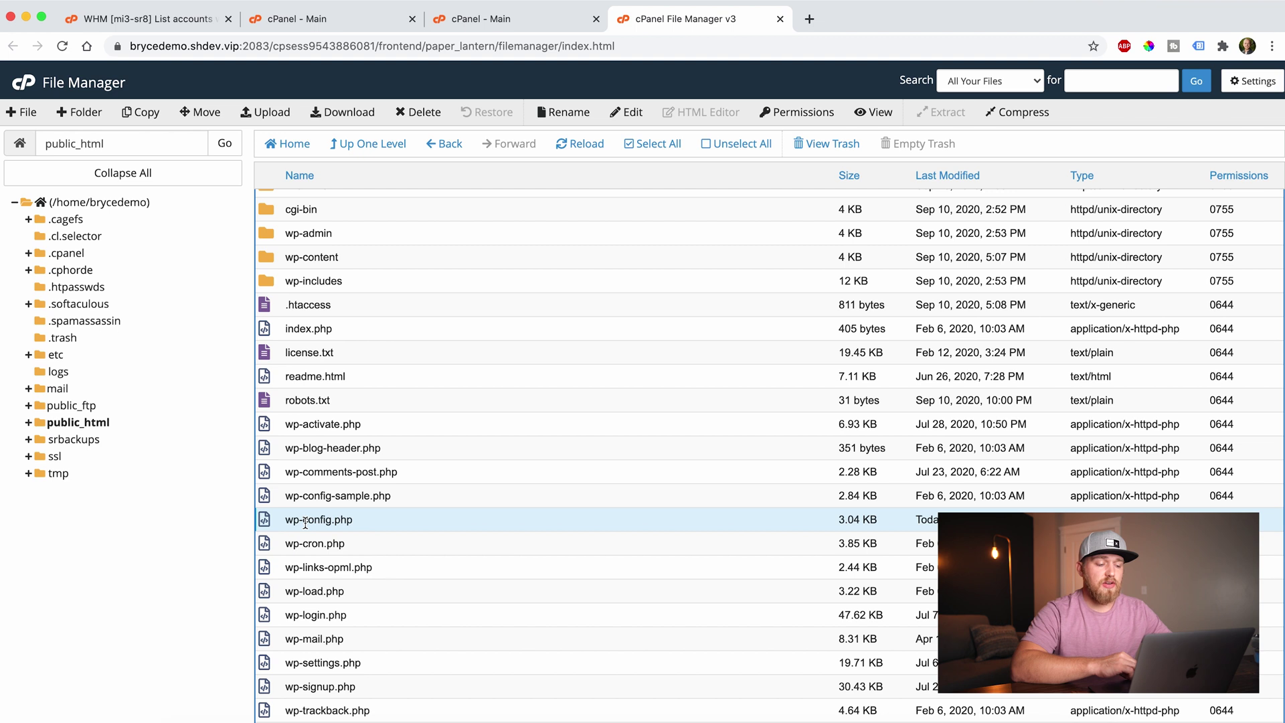
pyautogui.rightClick(268, 524)
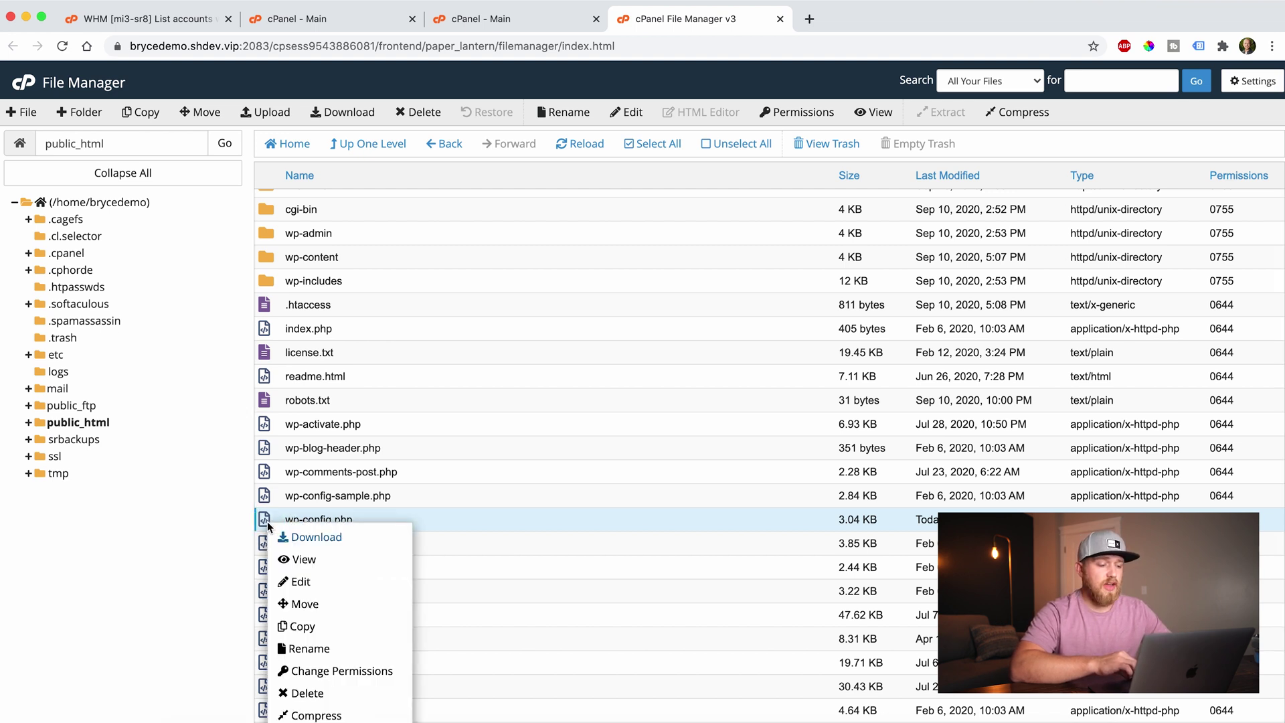
pyautogui.click(288, 580)
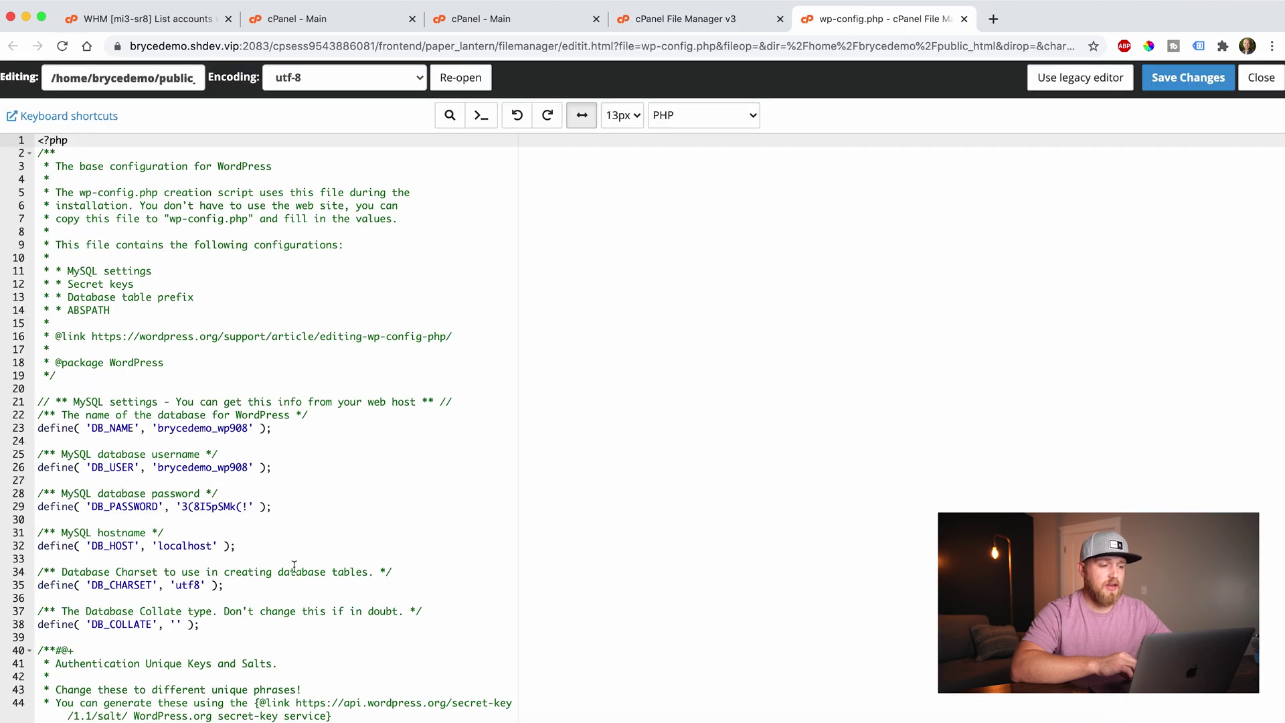
# Examine the DB_NAME, DB_USER, DB_PASSWORD and DB_HOST definitions and the $table_prefix setting in wp-config.php.
pyautogui.scroll(-5, 335, 281)
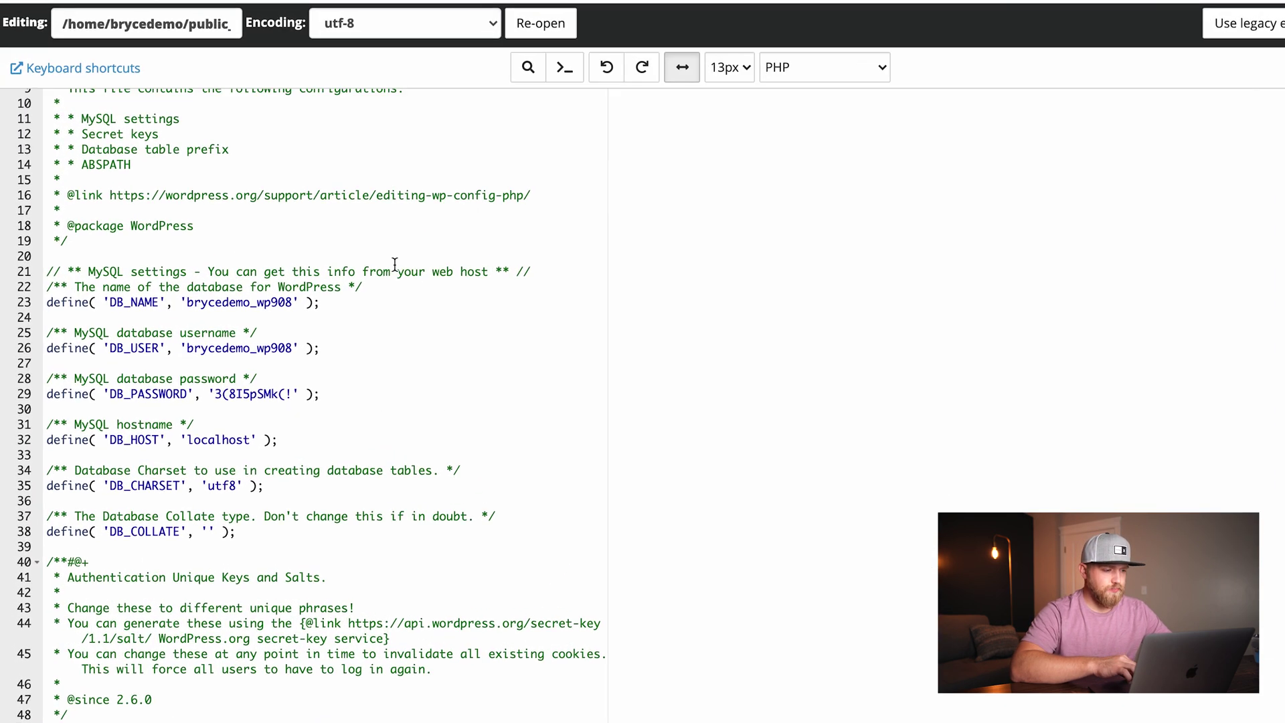
pyautogui.doubleClick(145, 303)
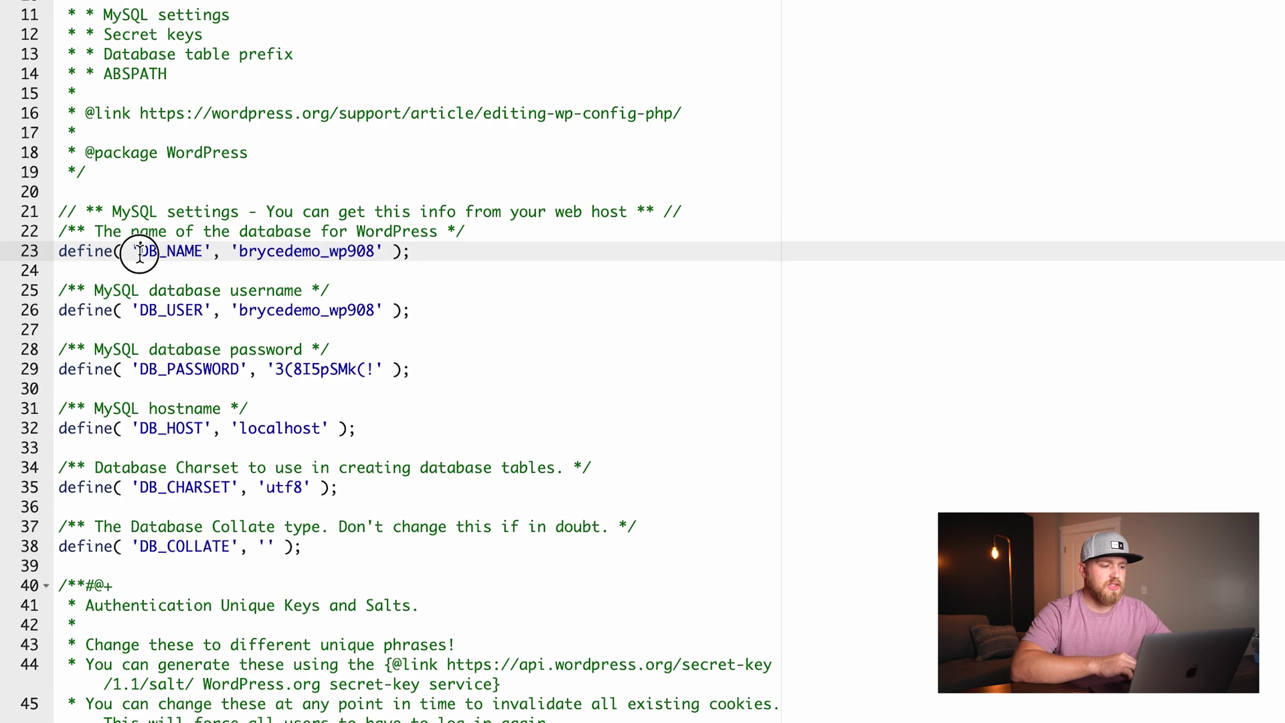
pyautogui.doubleClick(171, 308)
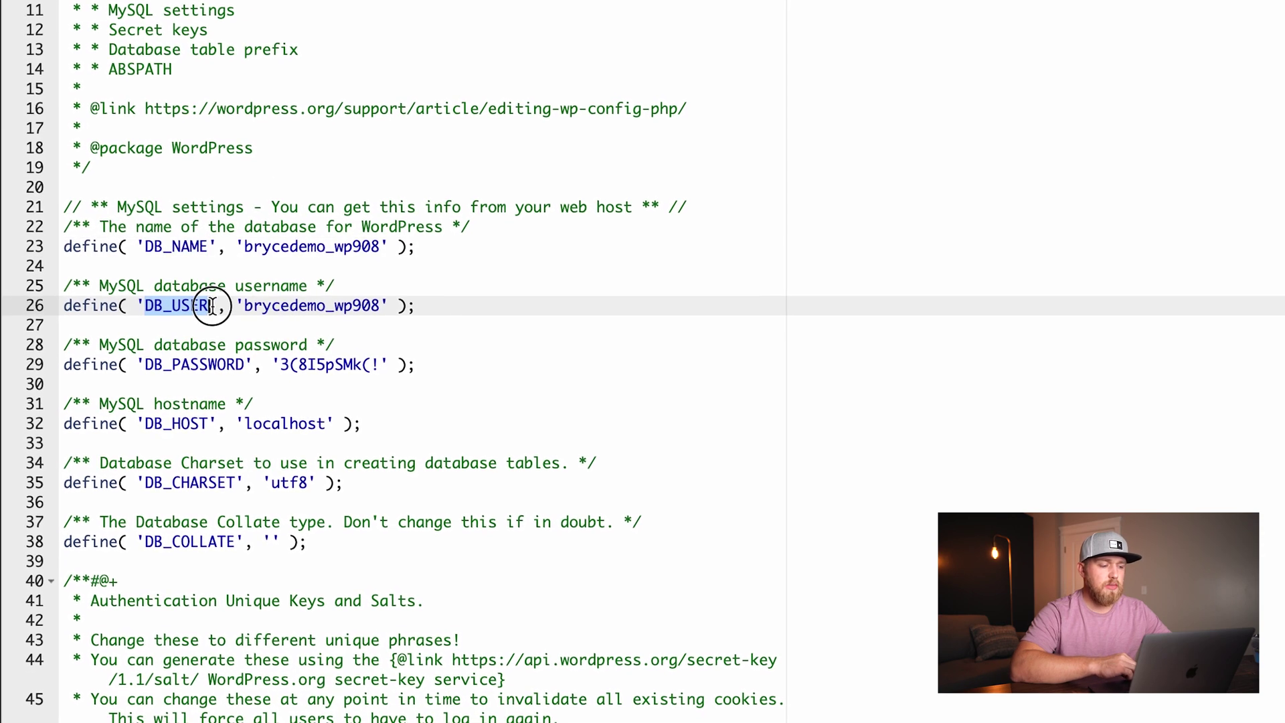
pyautogui.doubleClick(144, 362)
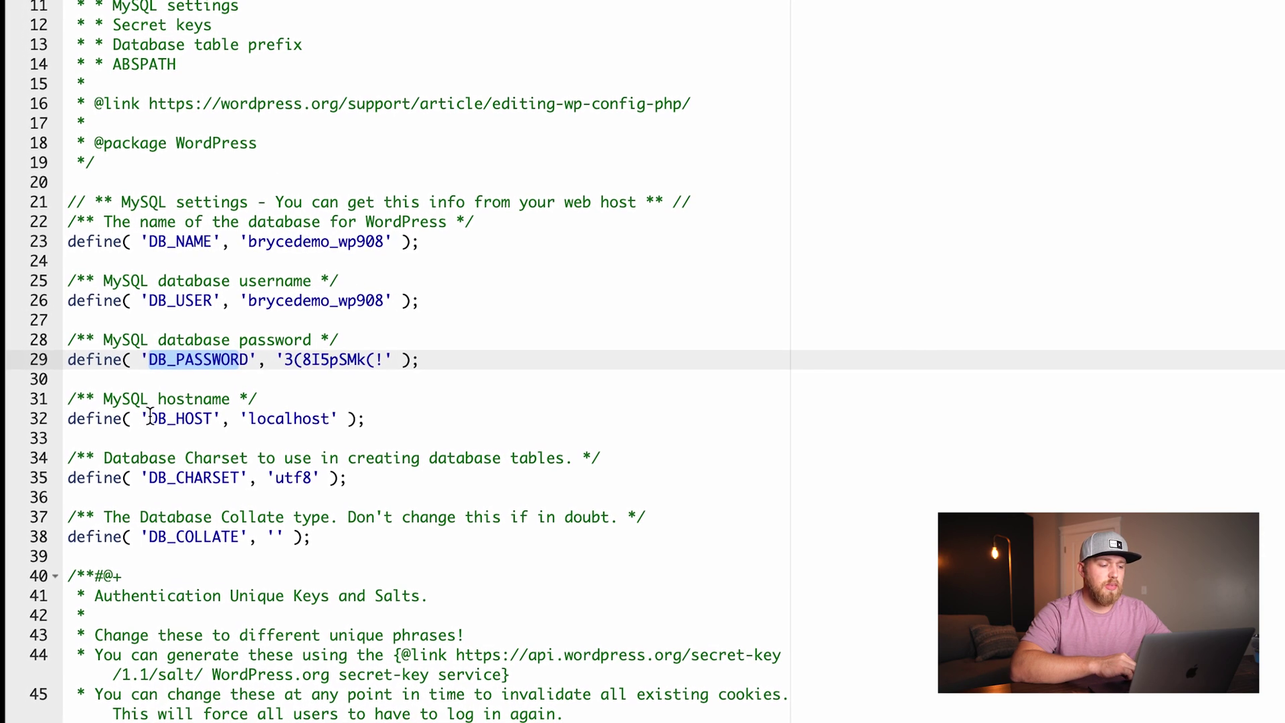
pyautogui.doubleClick(196, 420)
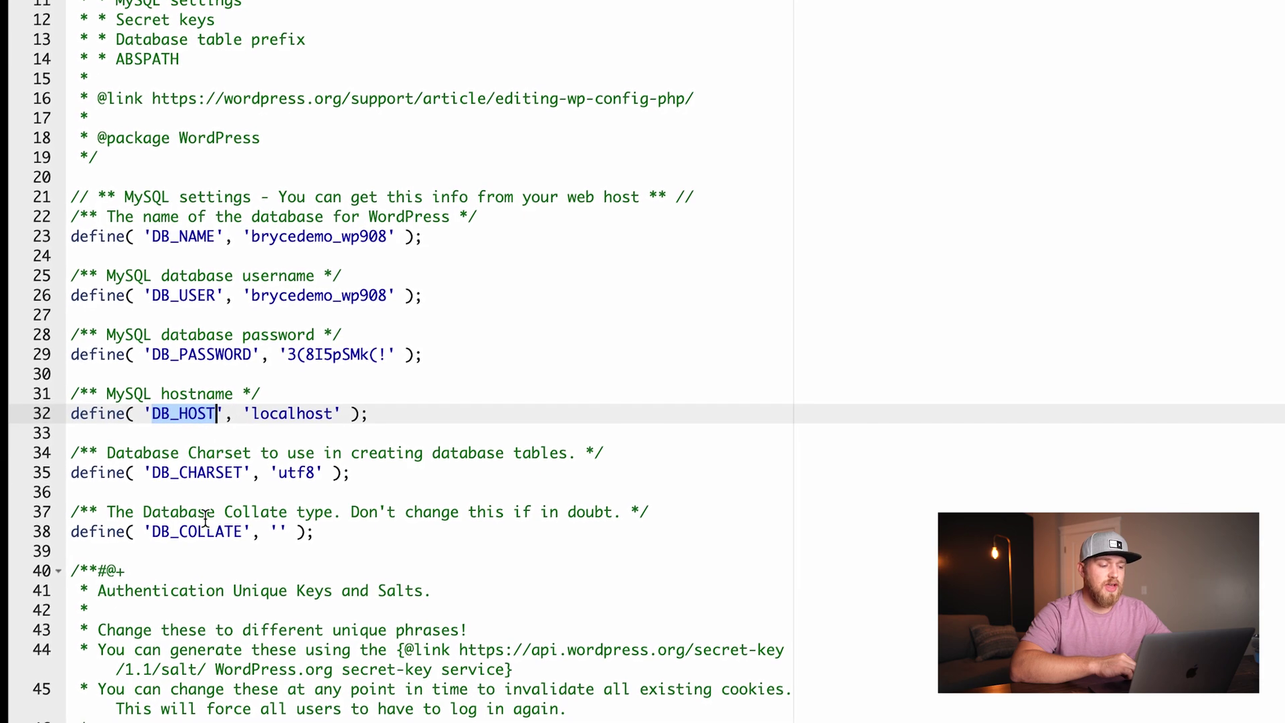
pyautogui.scroll(-12, 205, 519)
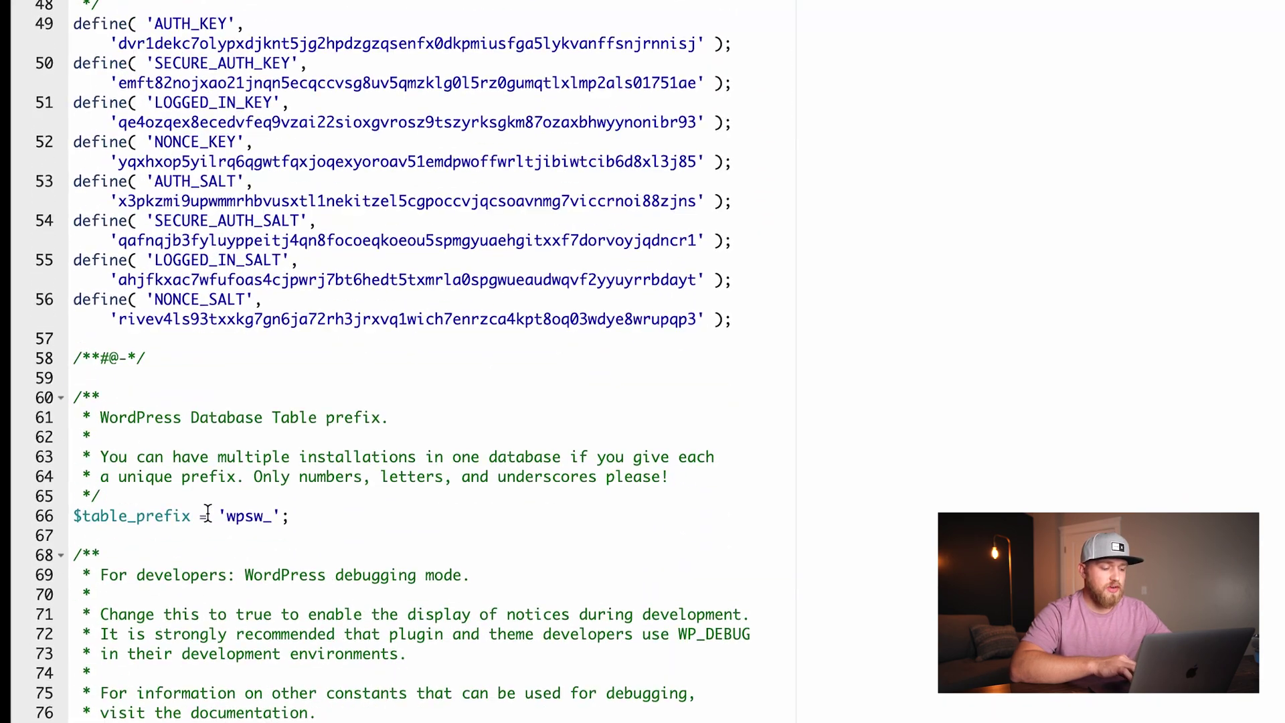
pyautogui.moveTo(228, 513); pyautogui.dragTo(270, 513)
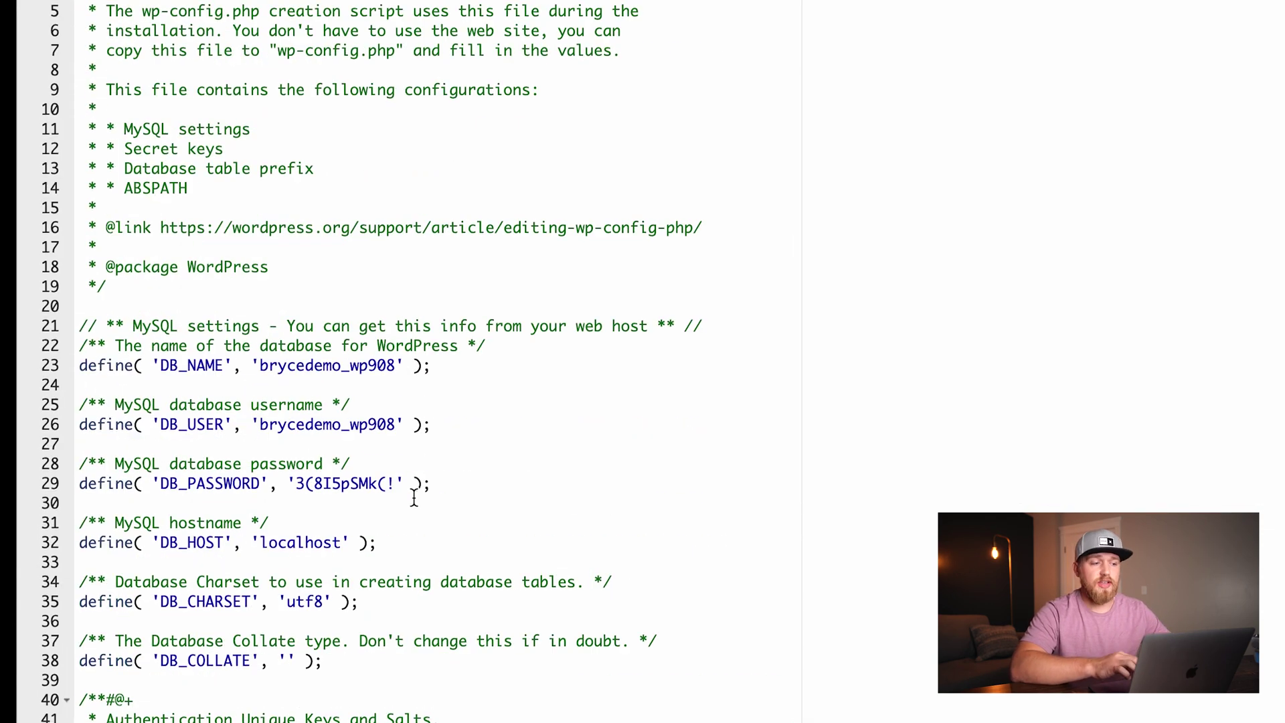
pyautogui.scroll(-3, 413, 495)
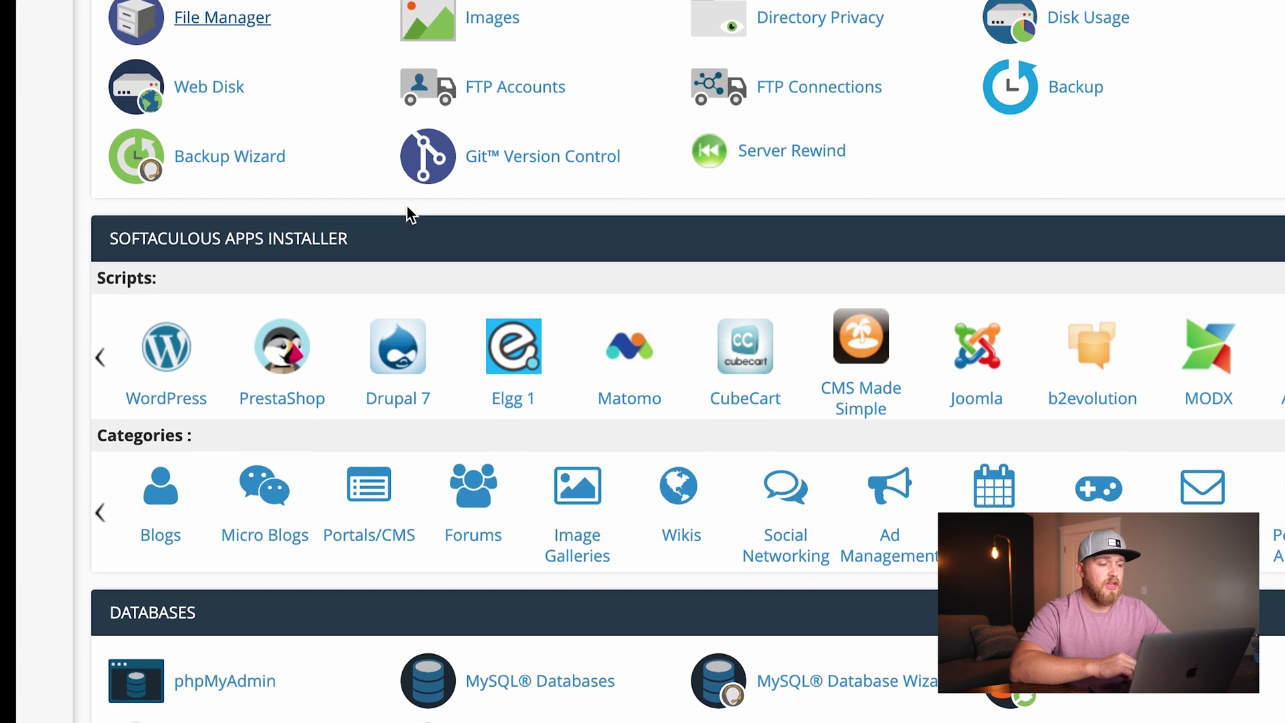
# Open cPanel's MySQL Databases page and compare the database name under Current Databases with DB_NAME in wp-config.php.
pyautogui.scroll(-5, 362, 379)
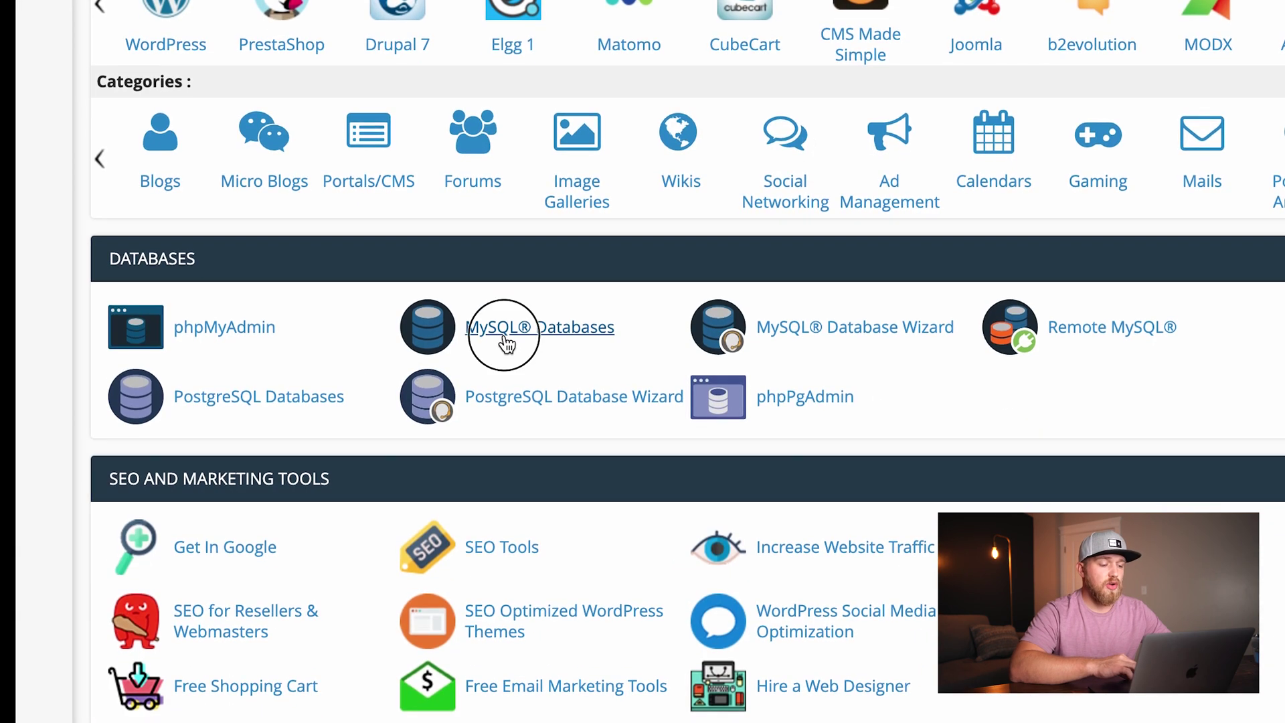
pyautogui.click(507, 343)
pyautogui.scroll(-5, 504, 340)
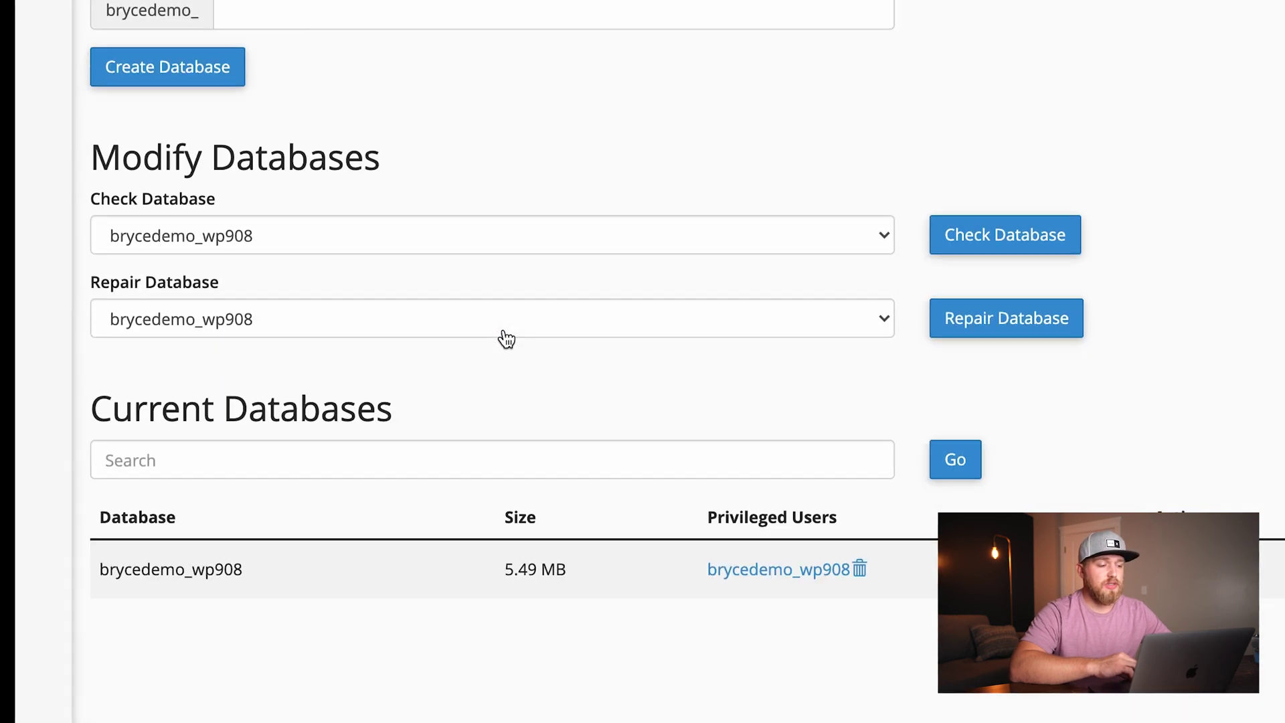
pyautogui.scroll(-3, 505, 331)
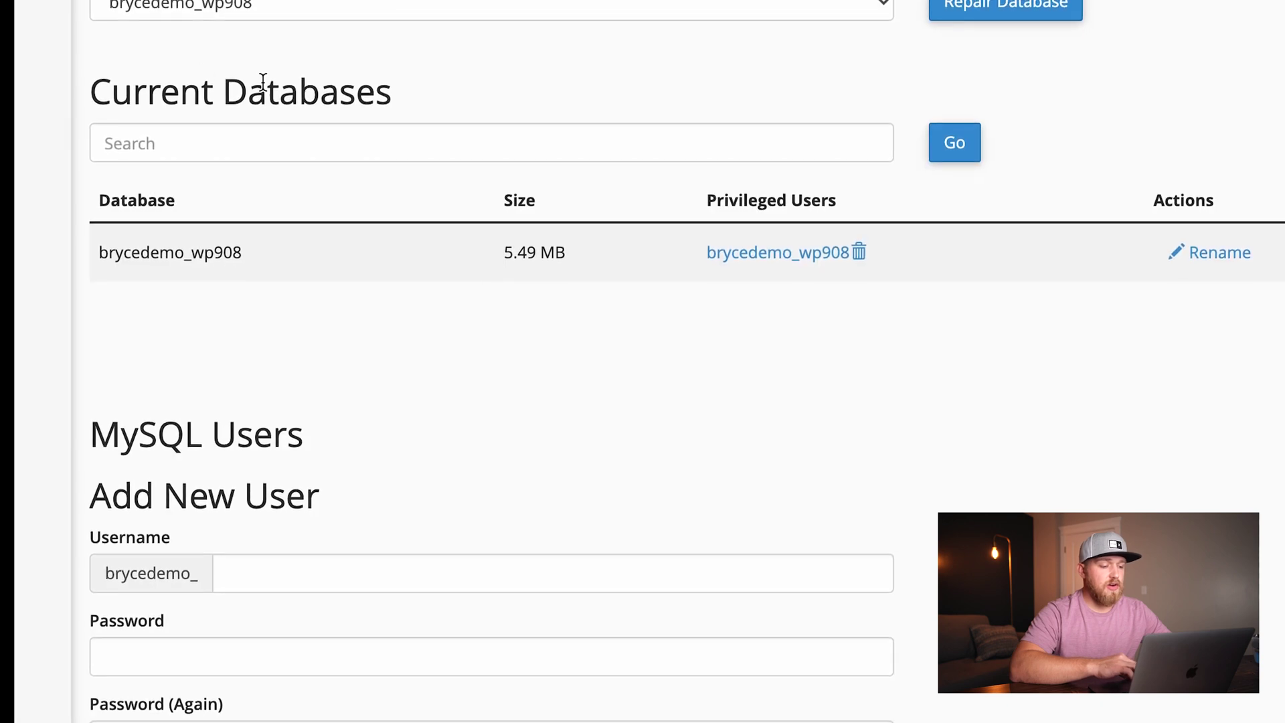
pyautogui.moveTo(247, 245); pyautogui.dragTo(99, 246)
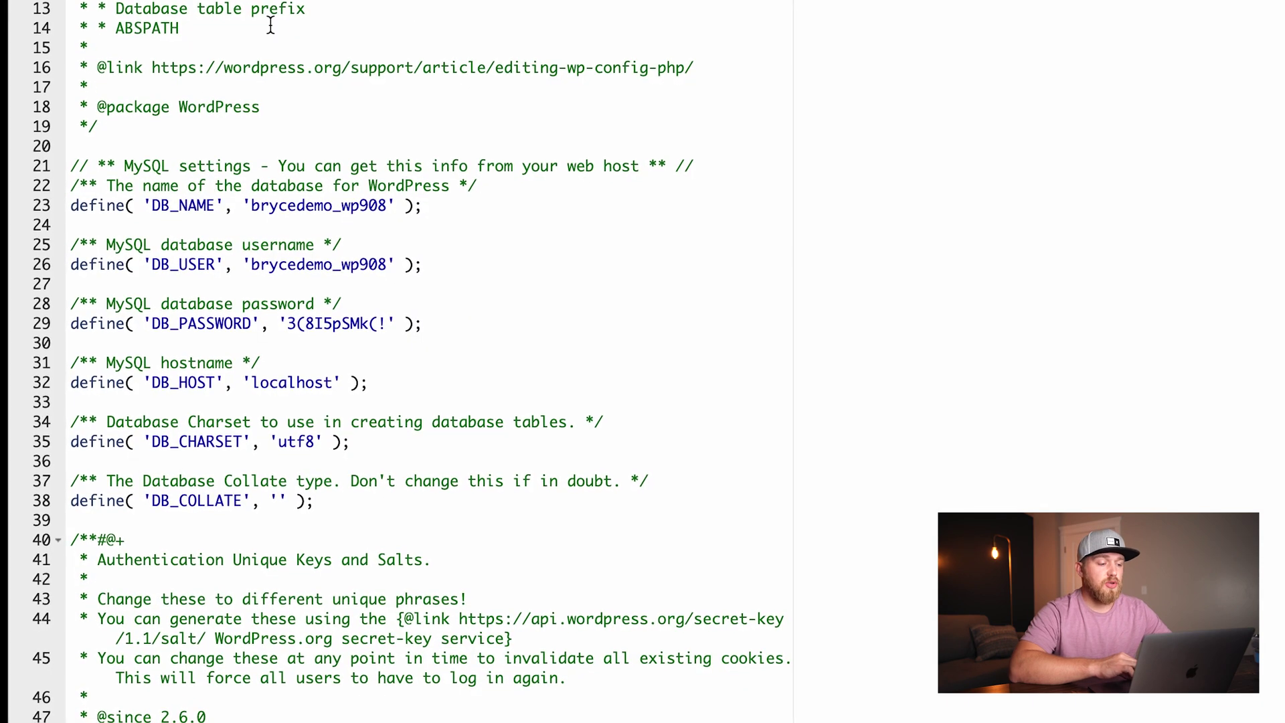
pyautogui.scroll(-4, 269, 23)
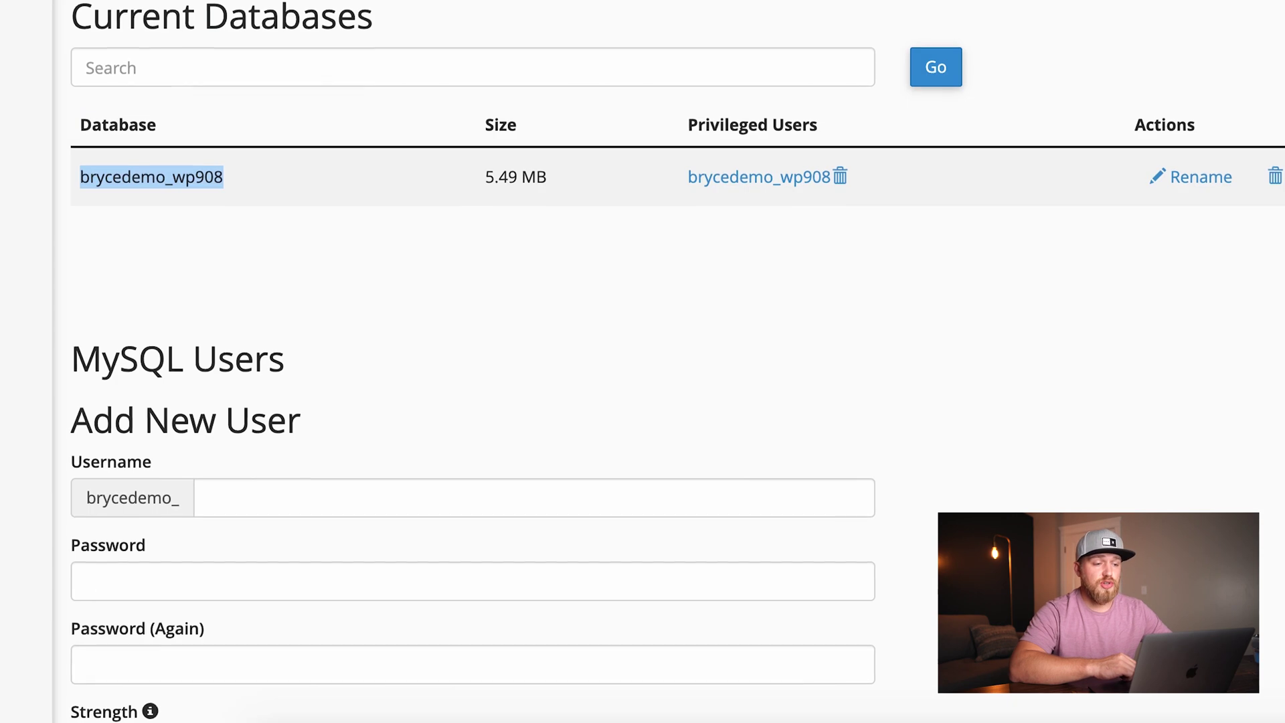
# Compare the MySQL username under Current Users with the DB_USER value in wp-config.php.
pyautogui.click(1007, 383)
pyautogui.scroll(-8, 1007, 383)
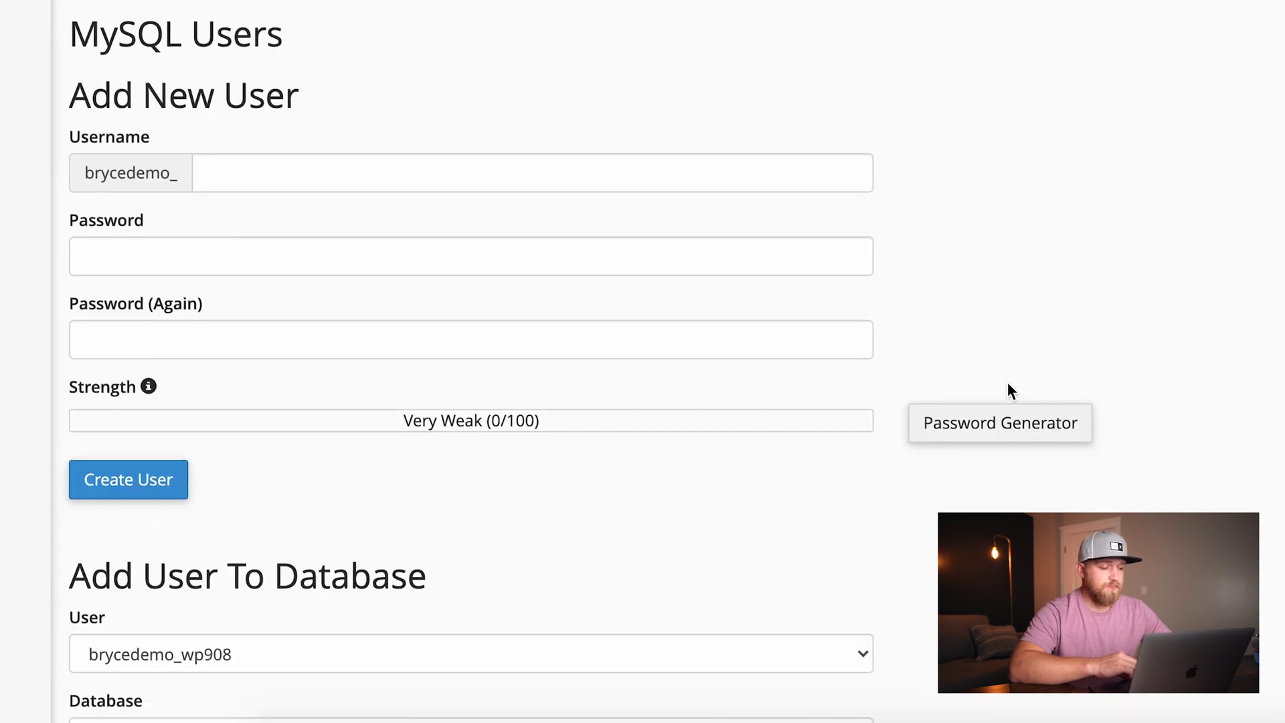
pyautogui.scroll(-5, 1007, 381)
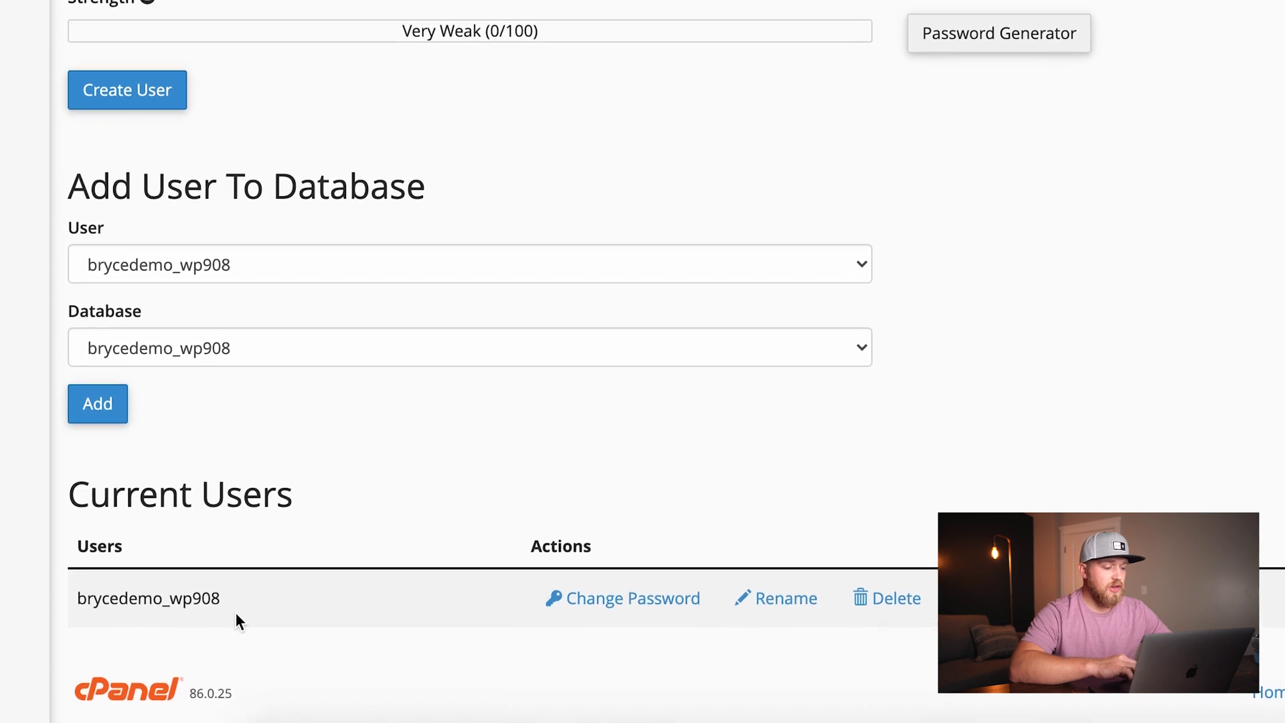
pyautogui.moveTo(77, 609); pyautogui.dragTo(223, 653)
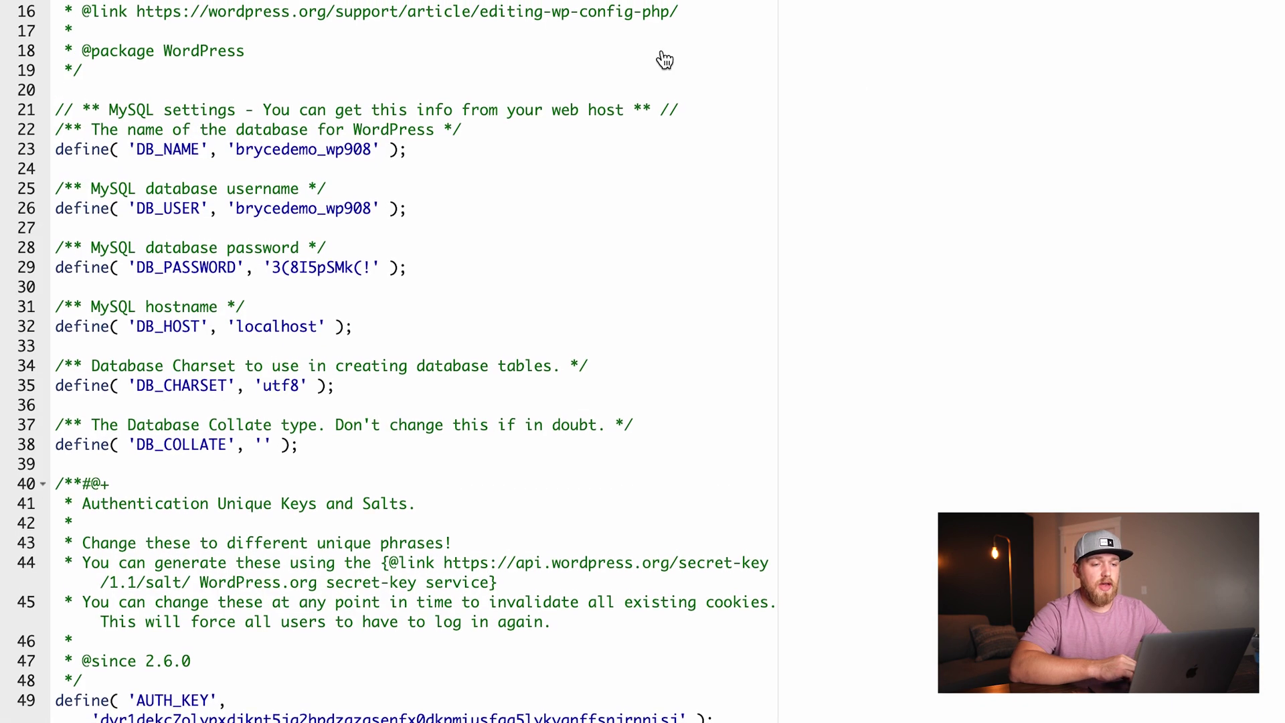
pyautogui.click(231, 209)
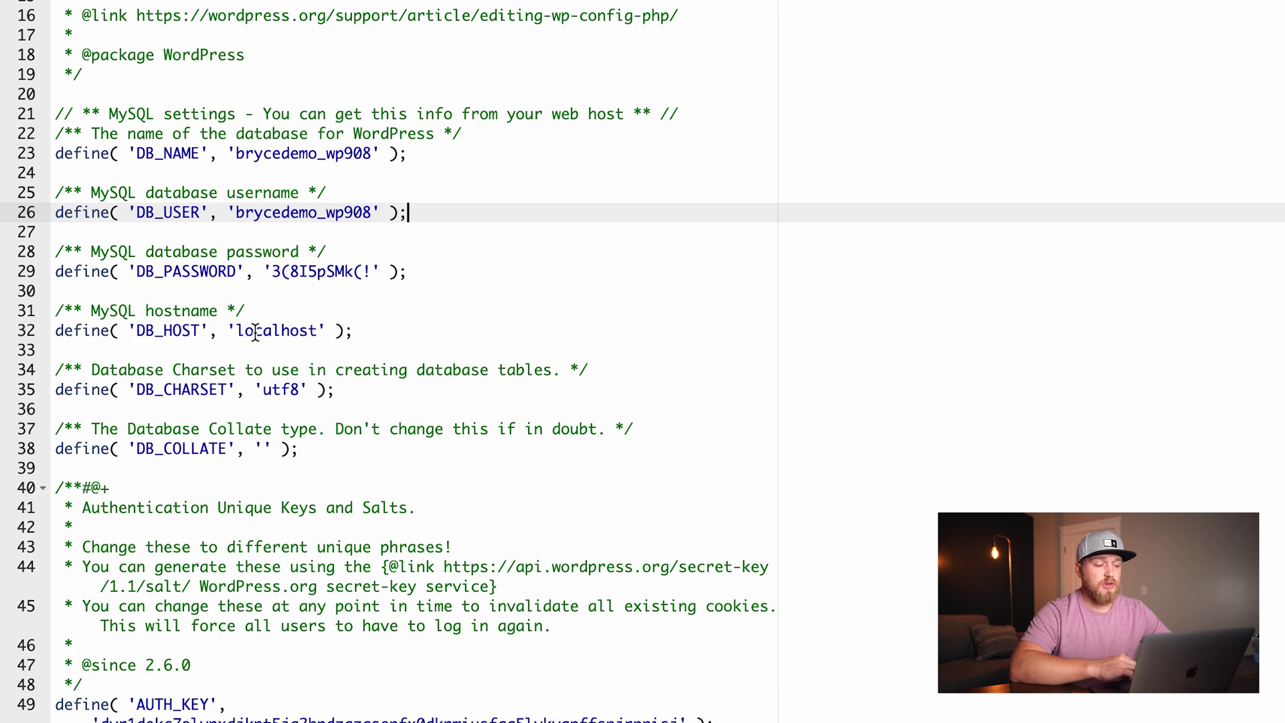
# Review the database password and the DB_HOST hostname value in the MySQL settings of wp-config.php.
pyautogui.scroll(-12, 255, 333)
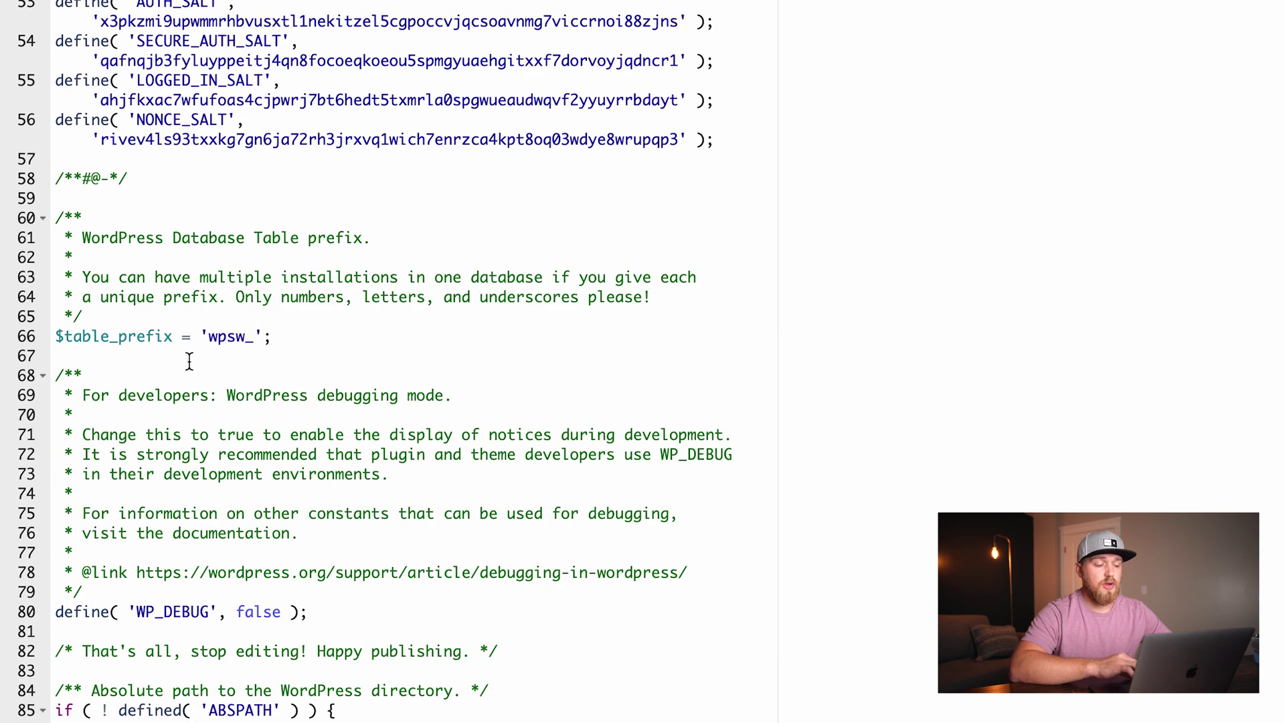
pyautogui.scroll(15, 223, 340)
pyautogui.scroll(-2, 258, 363)
pyautogui.moveTo(272, 402); pyautogui.dragTo(398, 402)
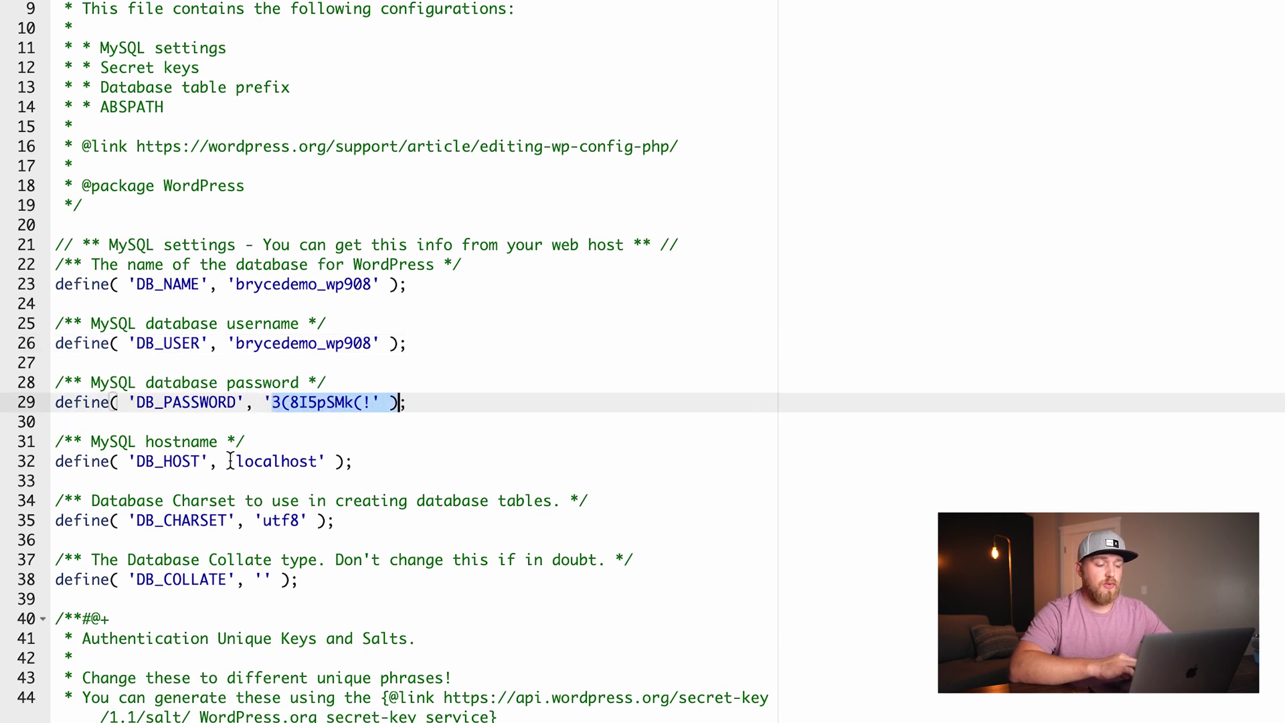
pyautogui.click(238, 462)
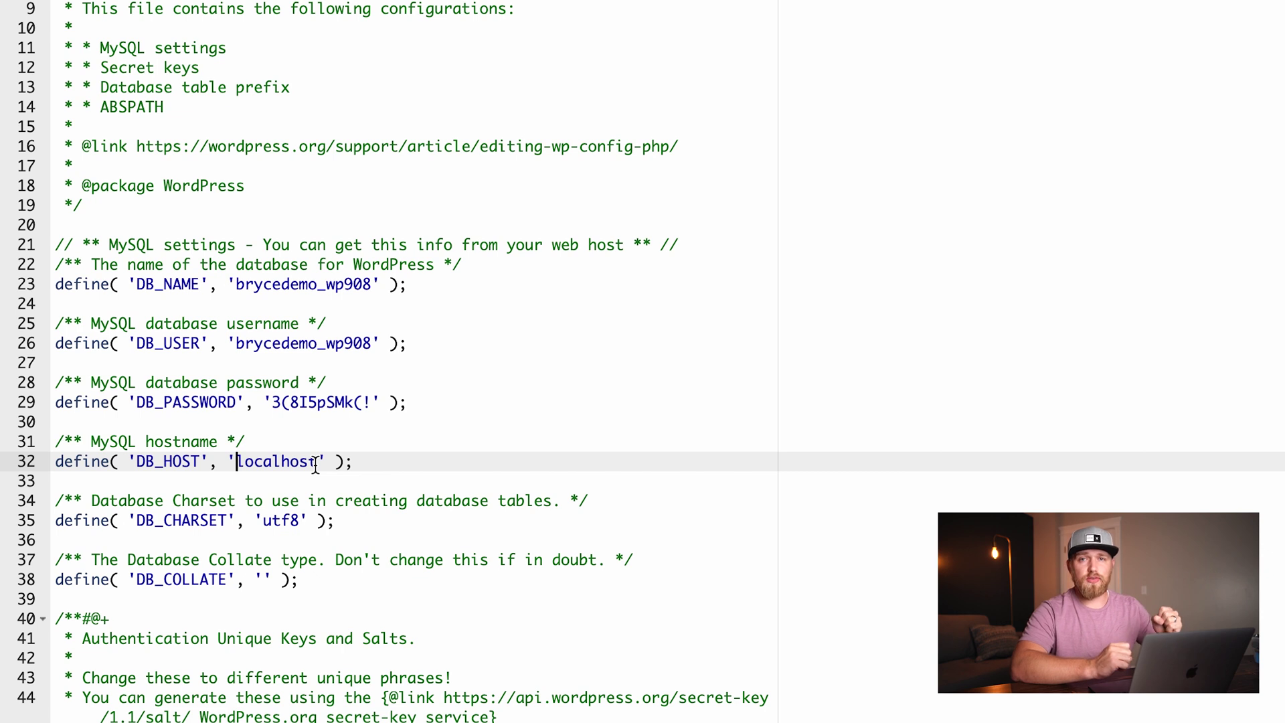
pyautogui.moveTo(316, 463); pyautogui.dragTo(236, 464)
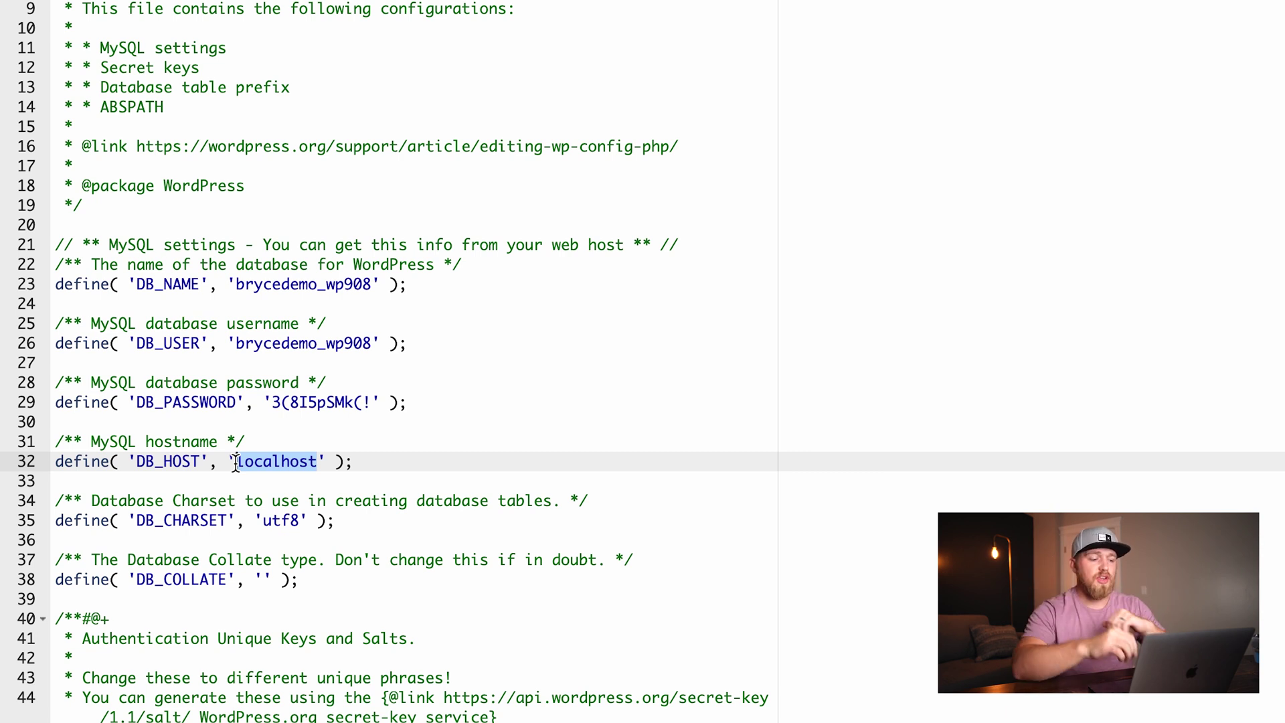
# Compare the $table_prefix value in wp-config.php with the table names of the brycedemo_wp908 database in phpMyAdmin.
pyautogui.scroll(-10, 402, 493)
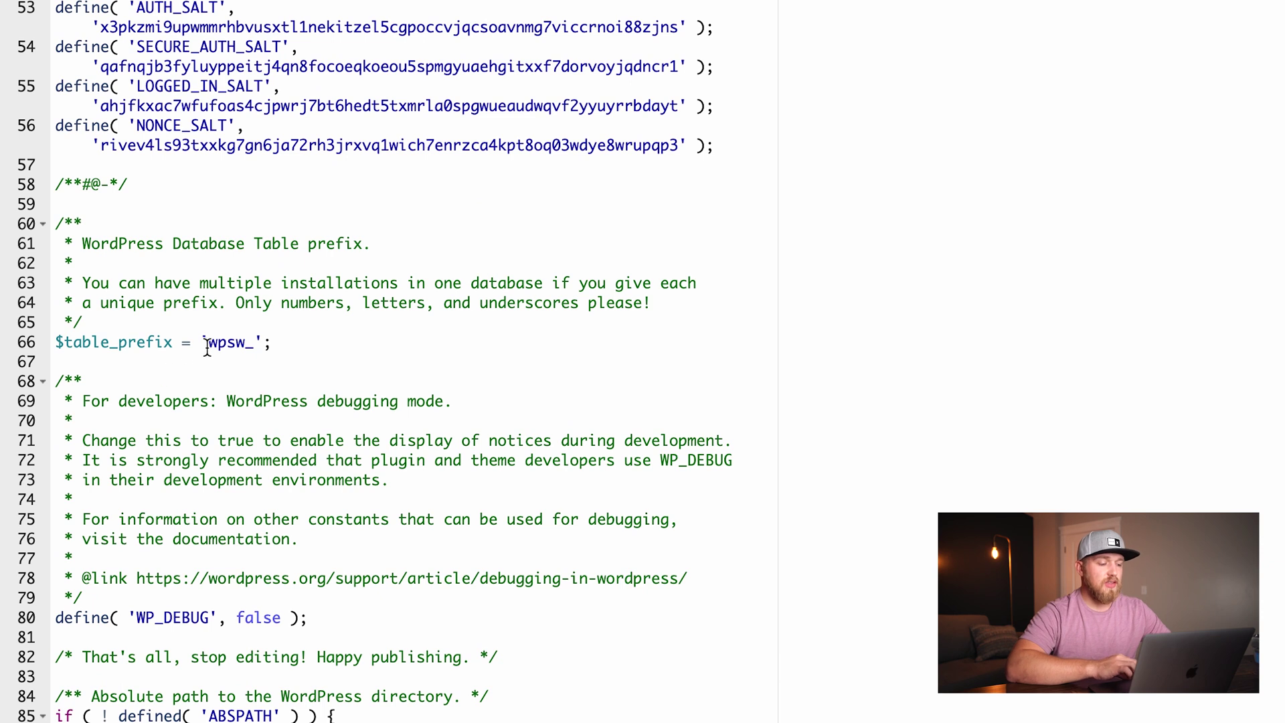
pyautogui.click(278, 342)
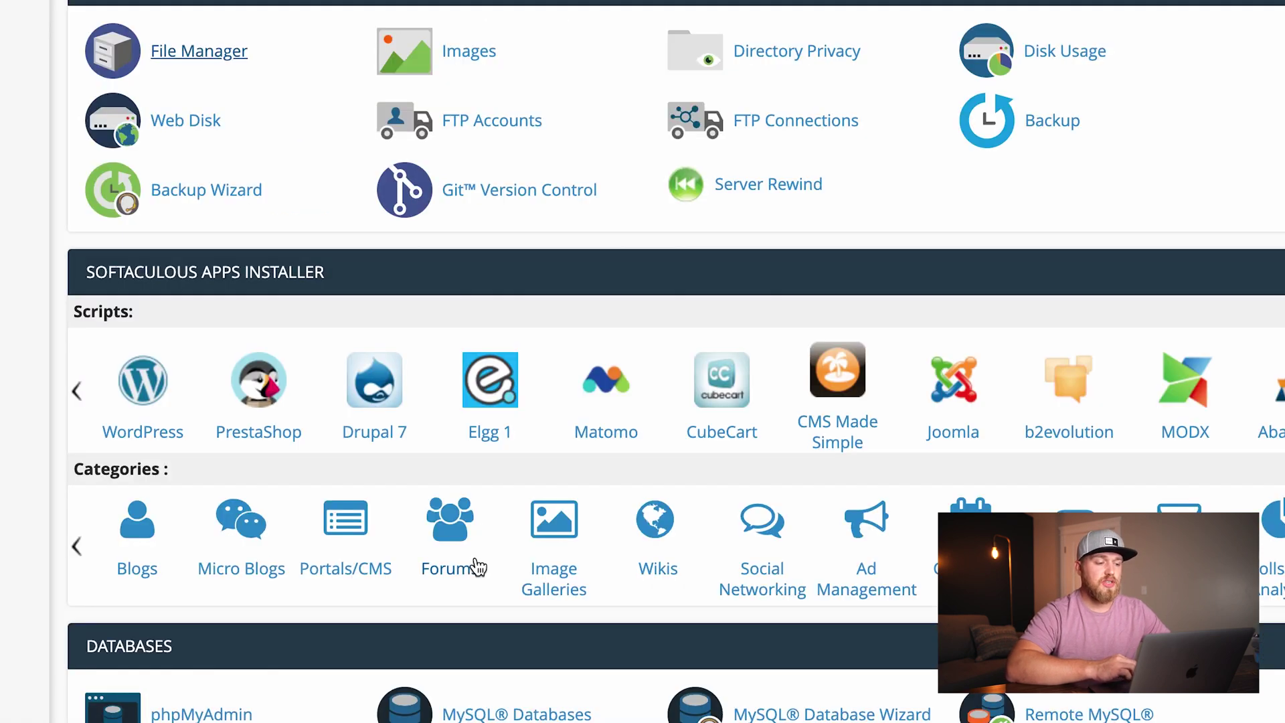
pyautogui.scroll(-3, 475, 566)
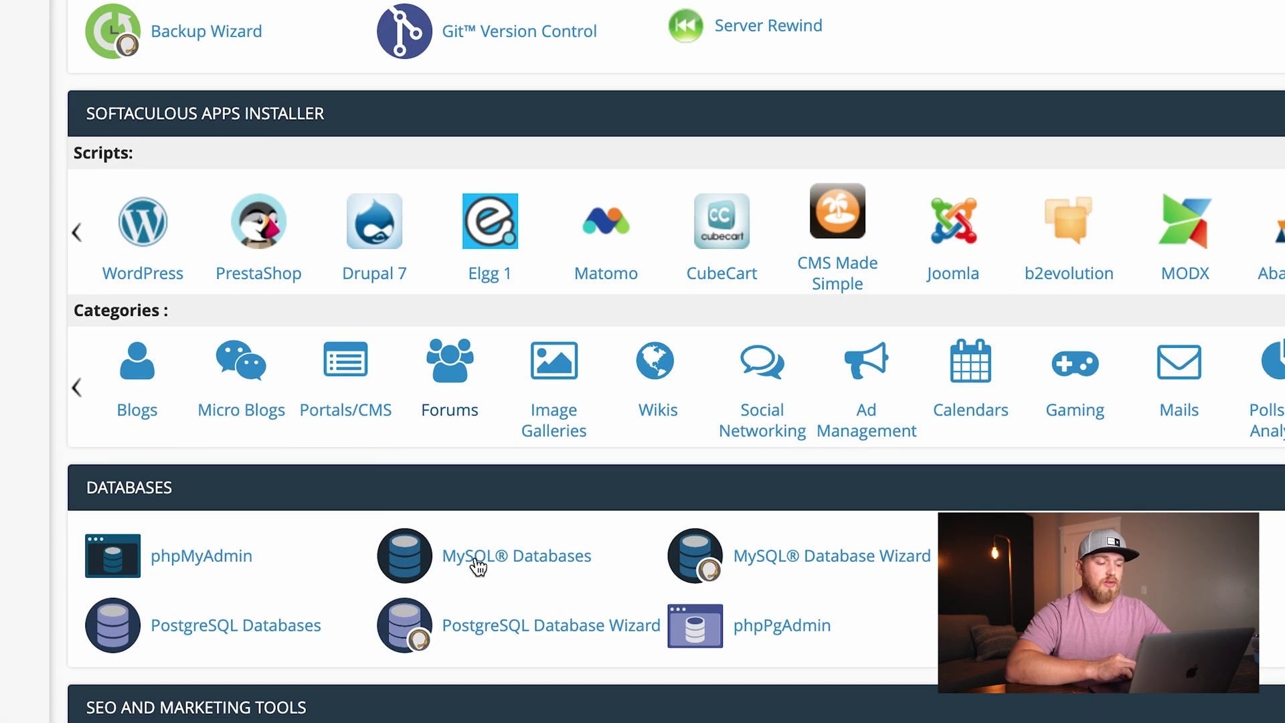
pyautogui.click(228, 560)
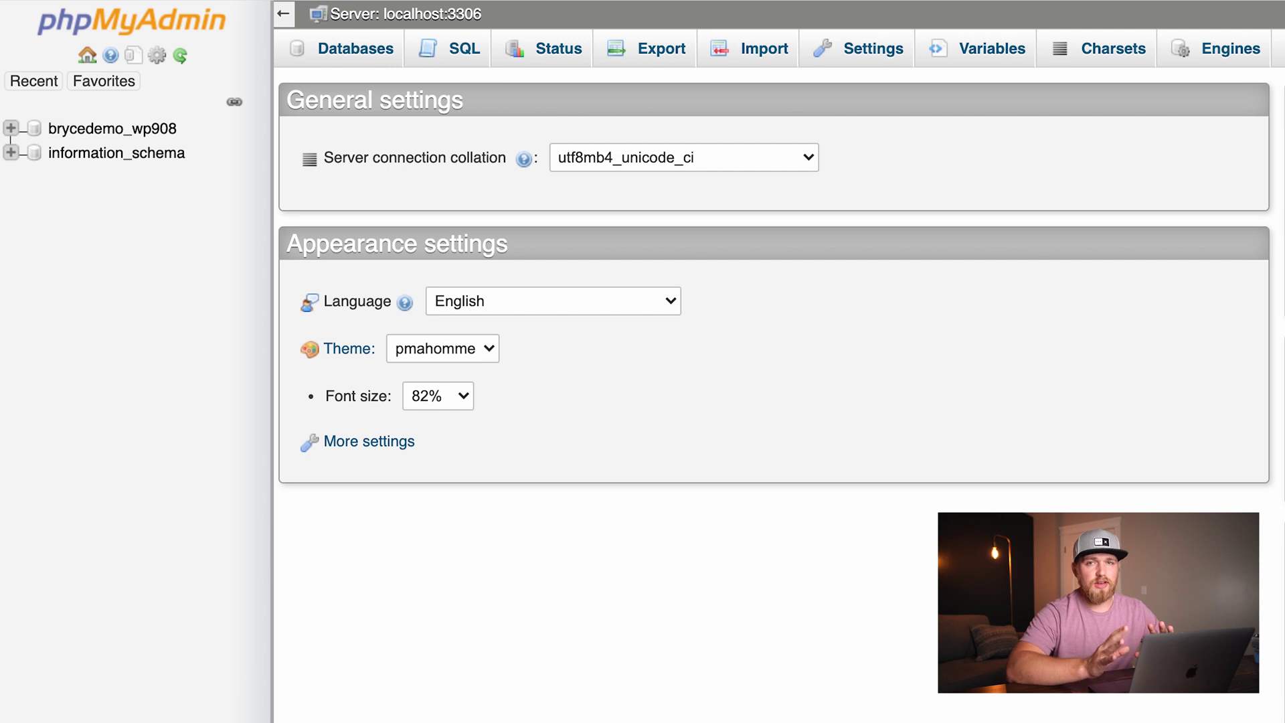
pyautogui.click(11, 129)
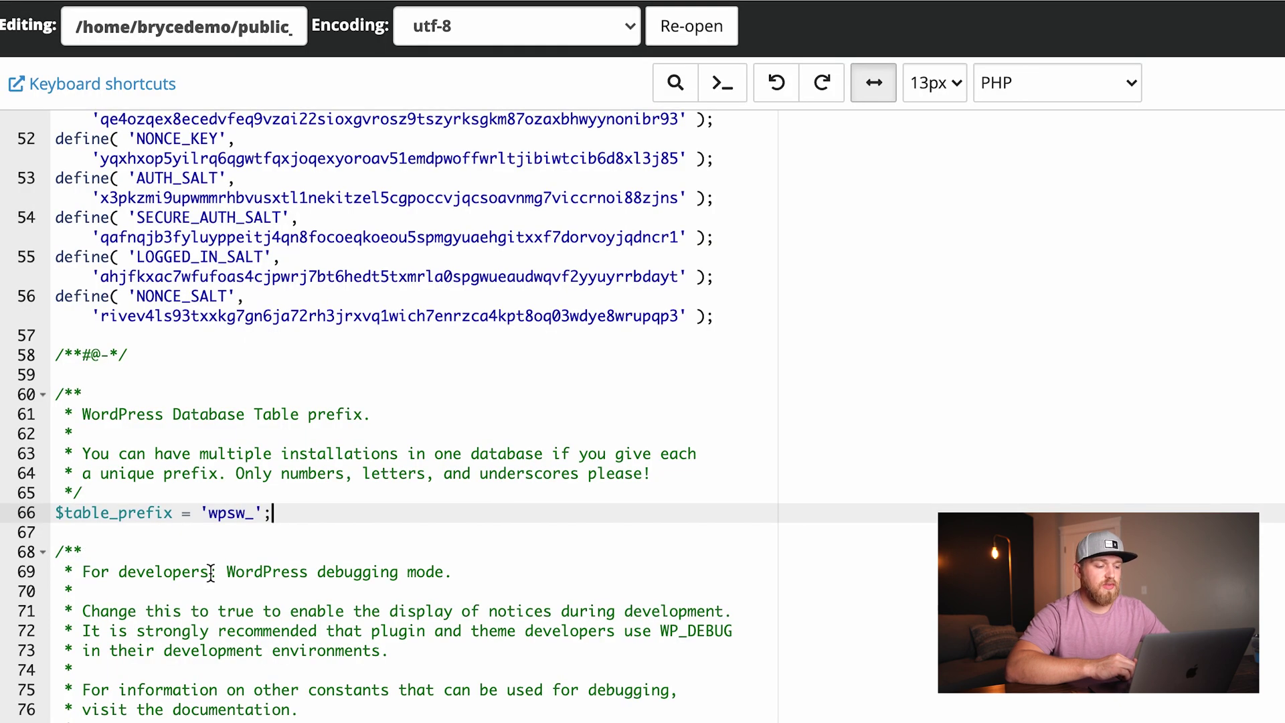
pyautogui.moveTo(206, 519); pyautogui.dragTo(250, 519)
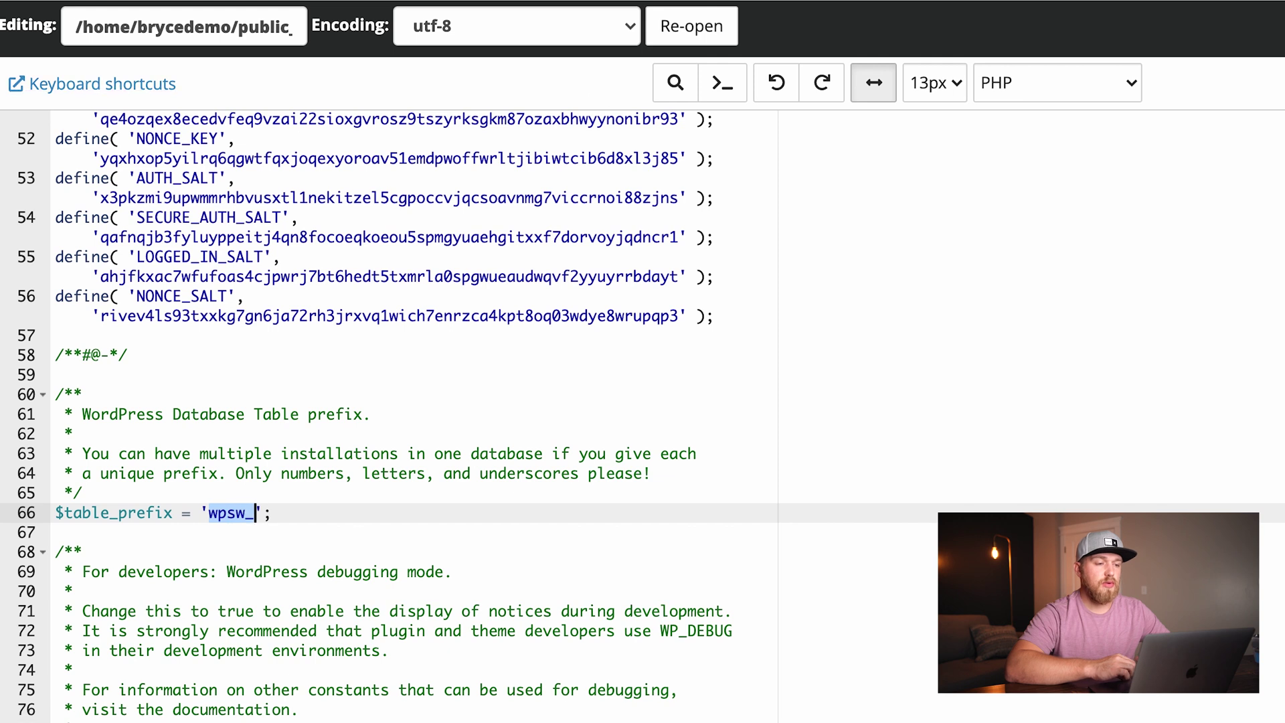
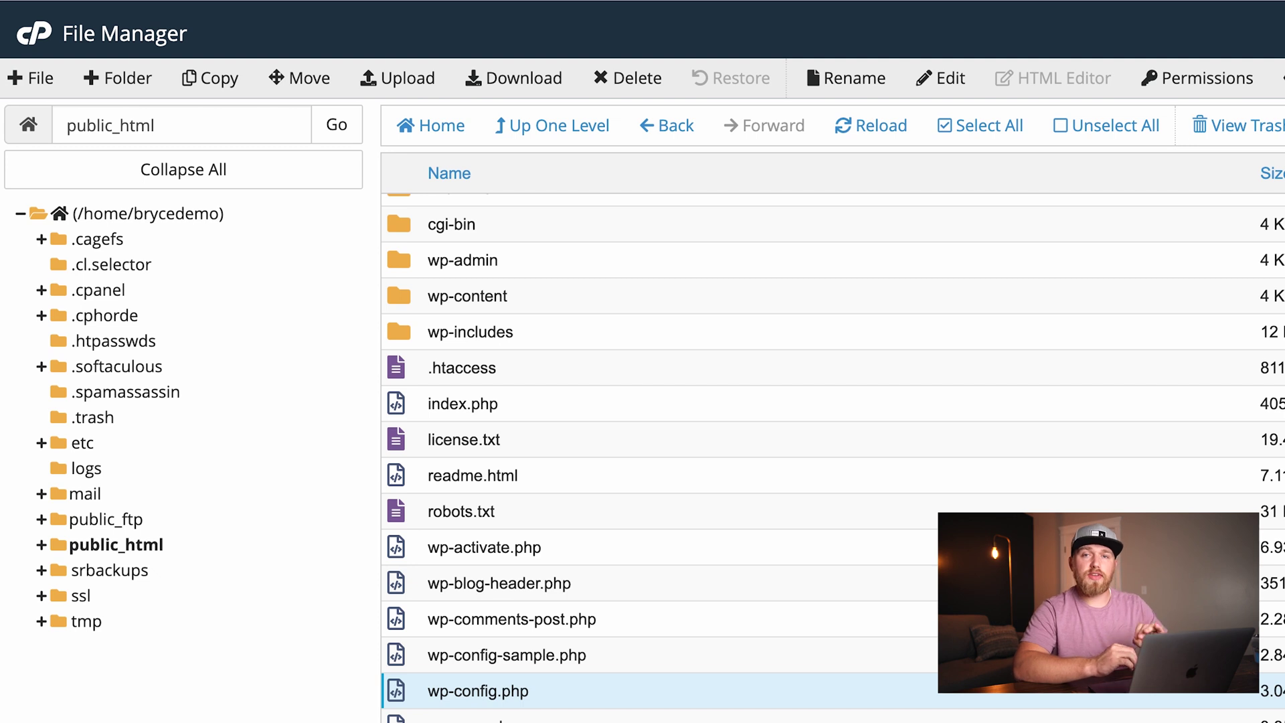
# Open wp-config.php from the public_html folder for editing and go to its MySQL settings.
pyautogui.rightClick(411, 699)
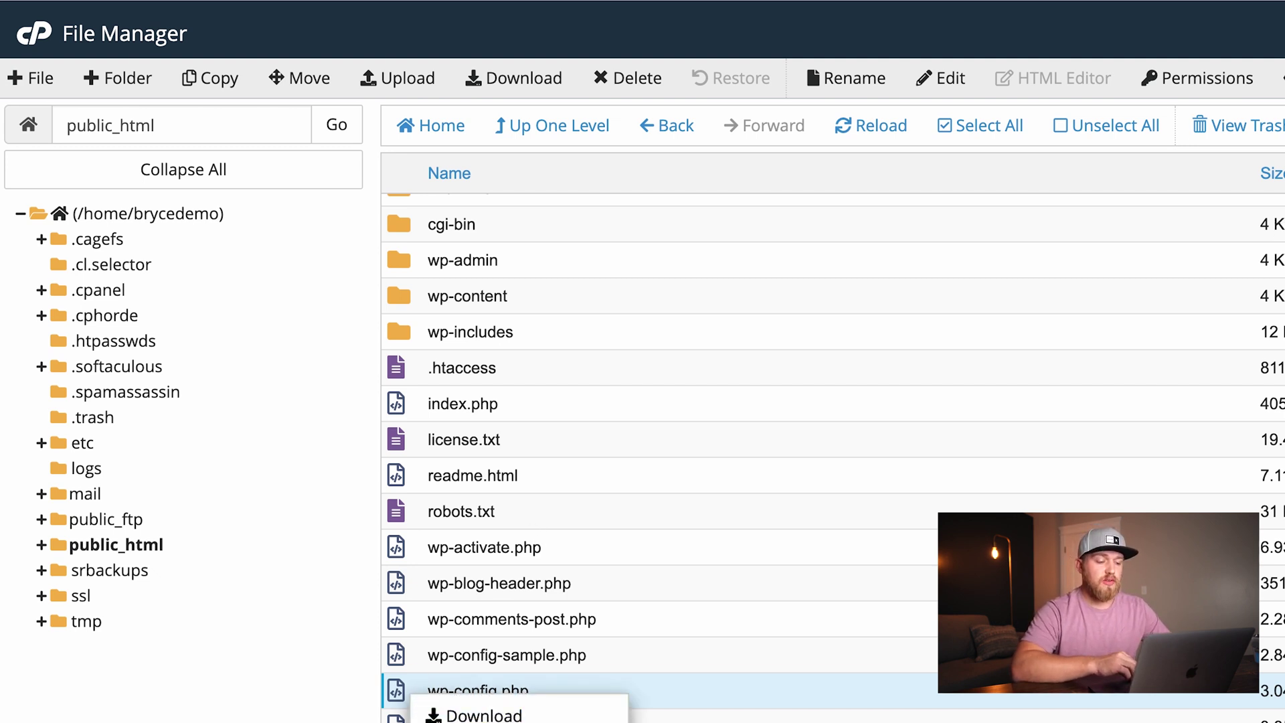
pyautogui.click(469, 722)
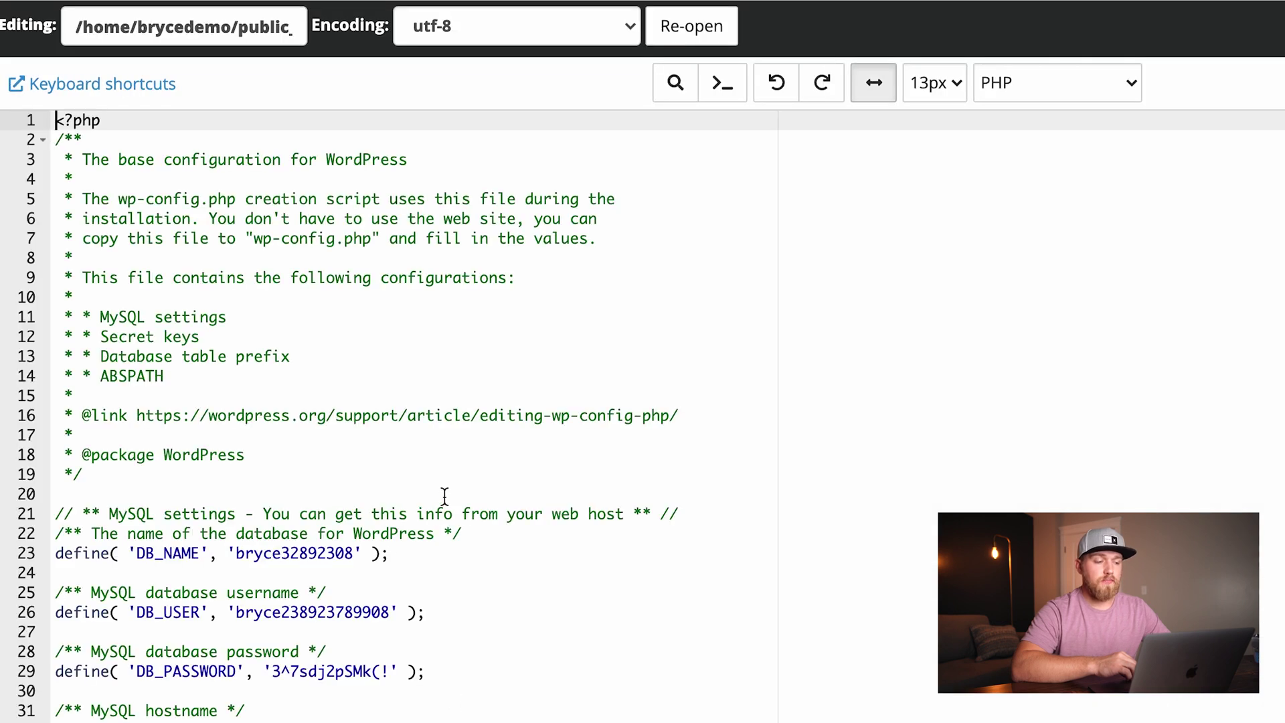
pyautogui.scroll(-5, 445, 495)
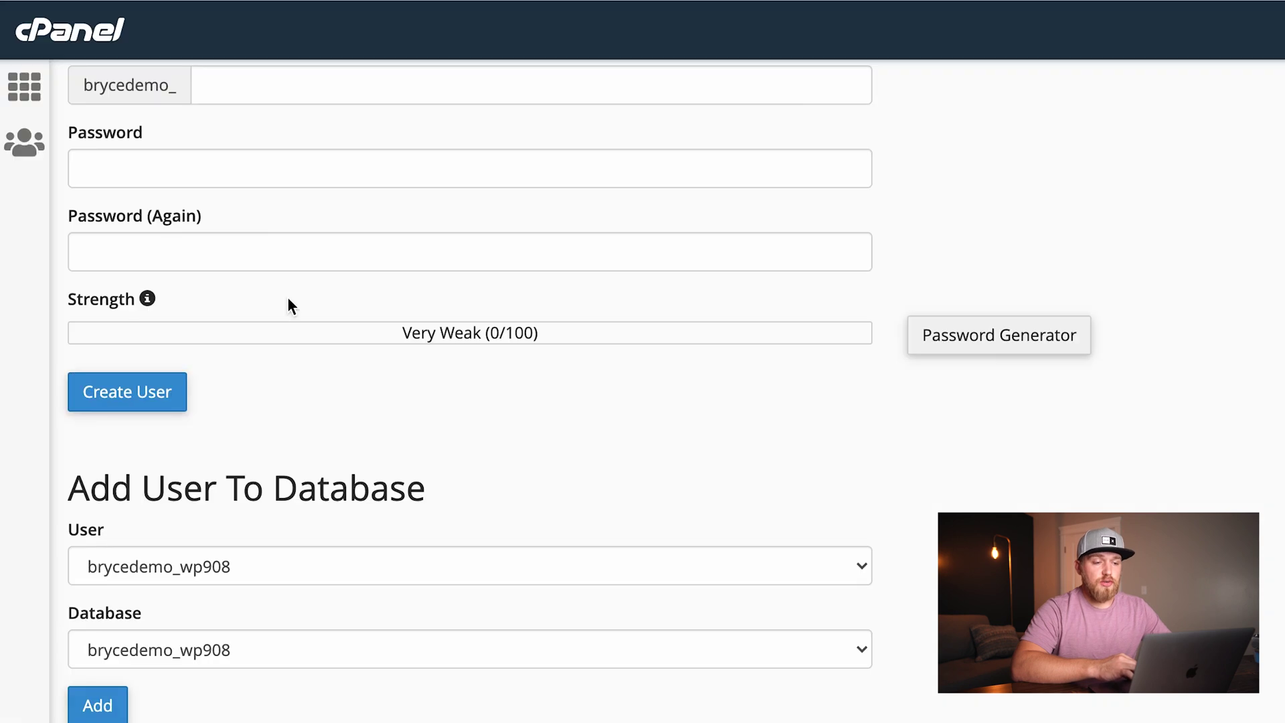
# Replace the DB_NAME value in wp-config.php with brycedemo_wp908, copied from cPanel's Current Databases list, and save the file.
pyautogui.scroll(10, 344, 579)
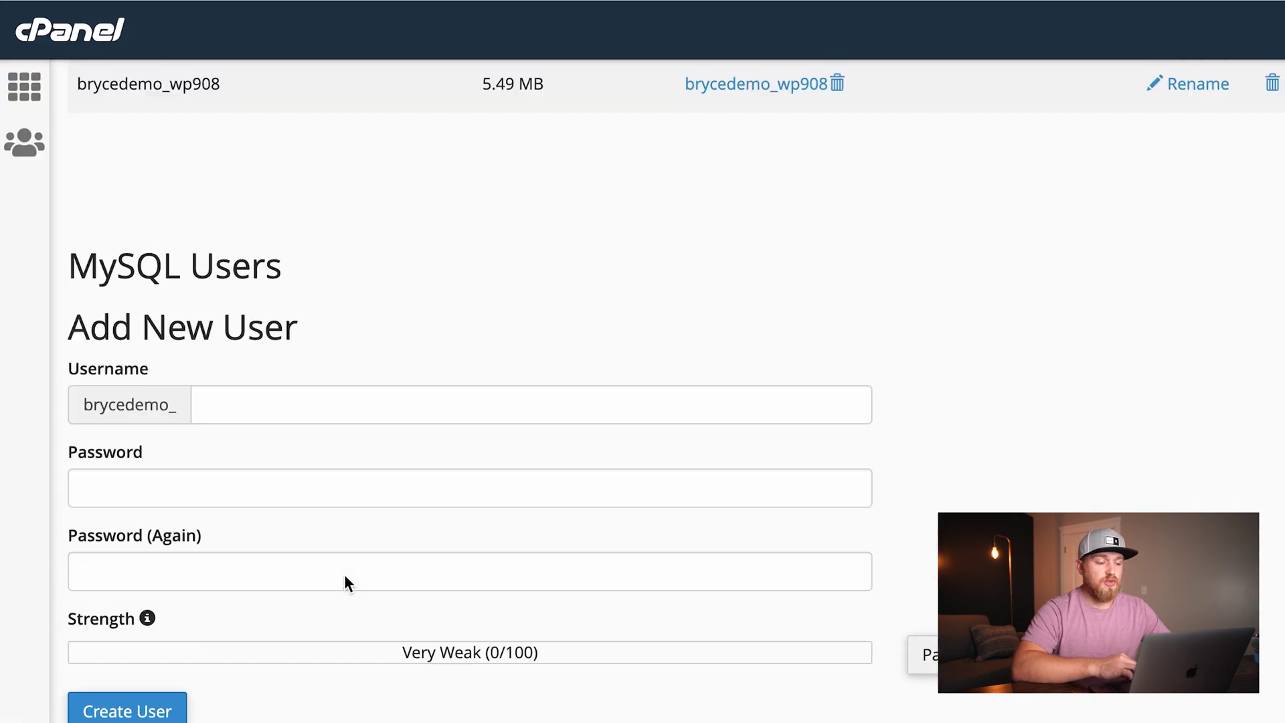
pyautogui.scroll(2, 344, 576)
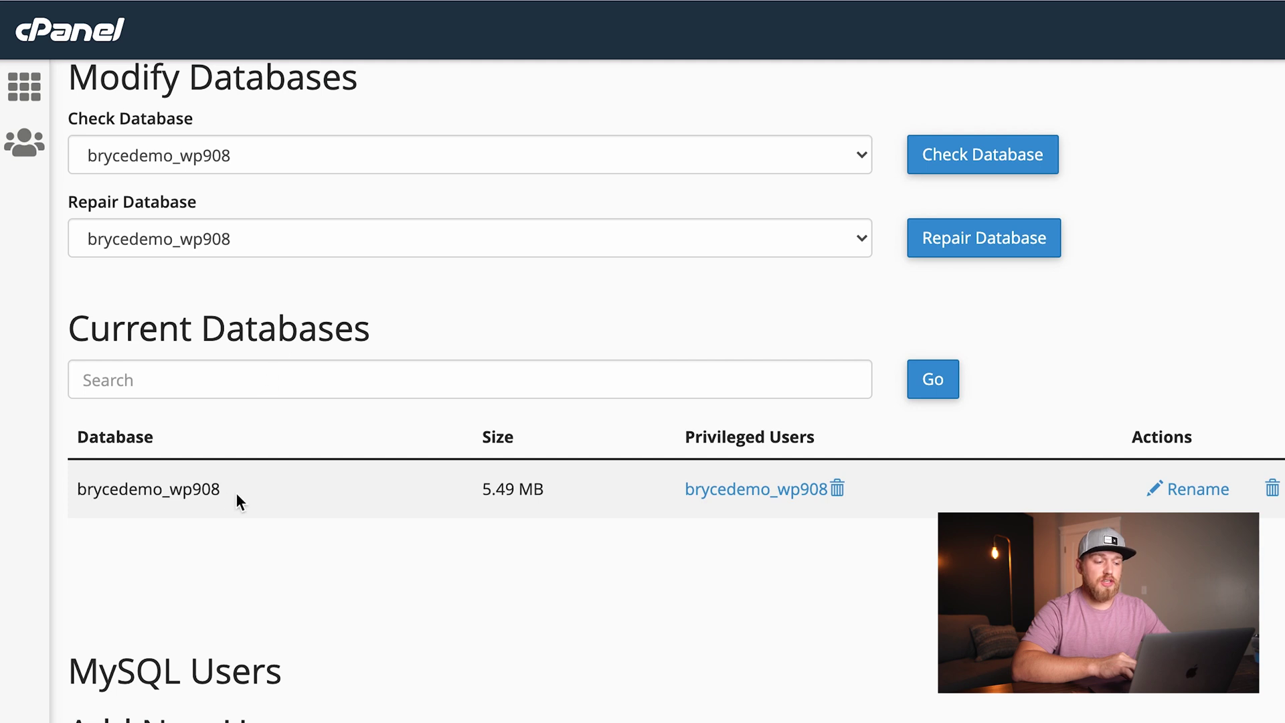
pyautogui.moveTo(232, 492); pyautogui.dragTo(79, 497)
pyautogui.press('super+c')
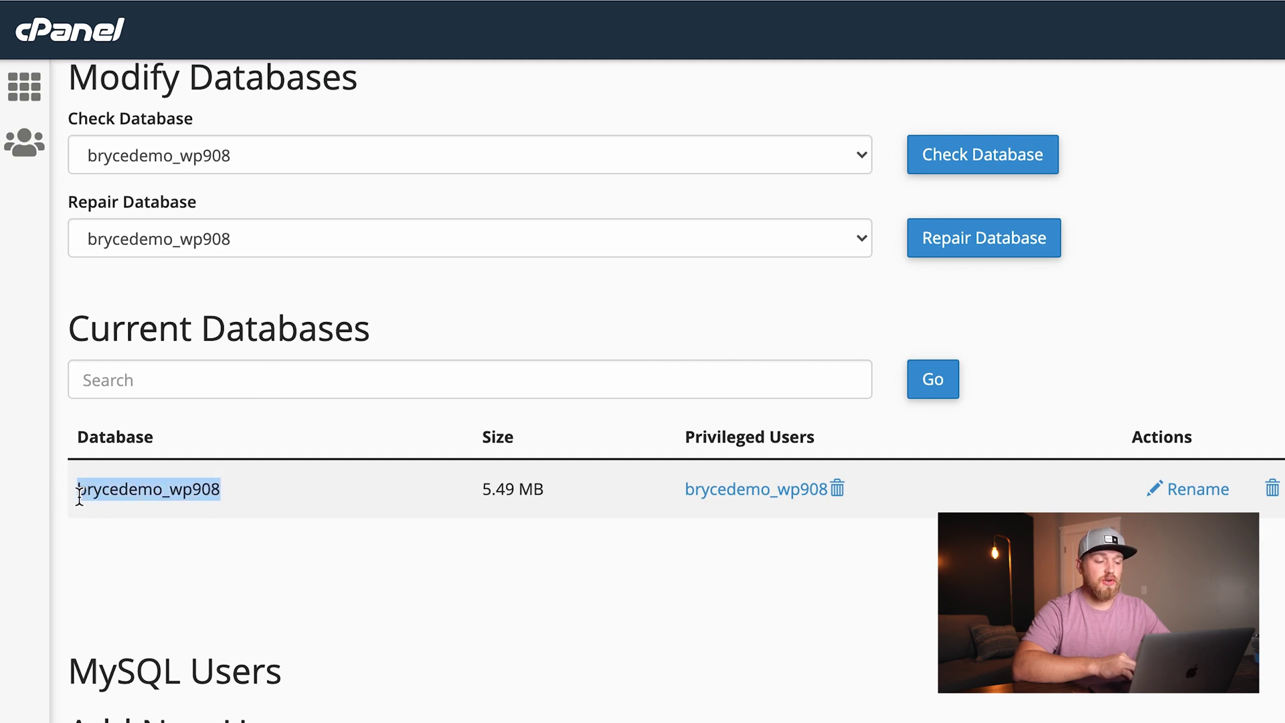
pyautogui.hotkey('ctrl', 'Tab')
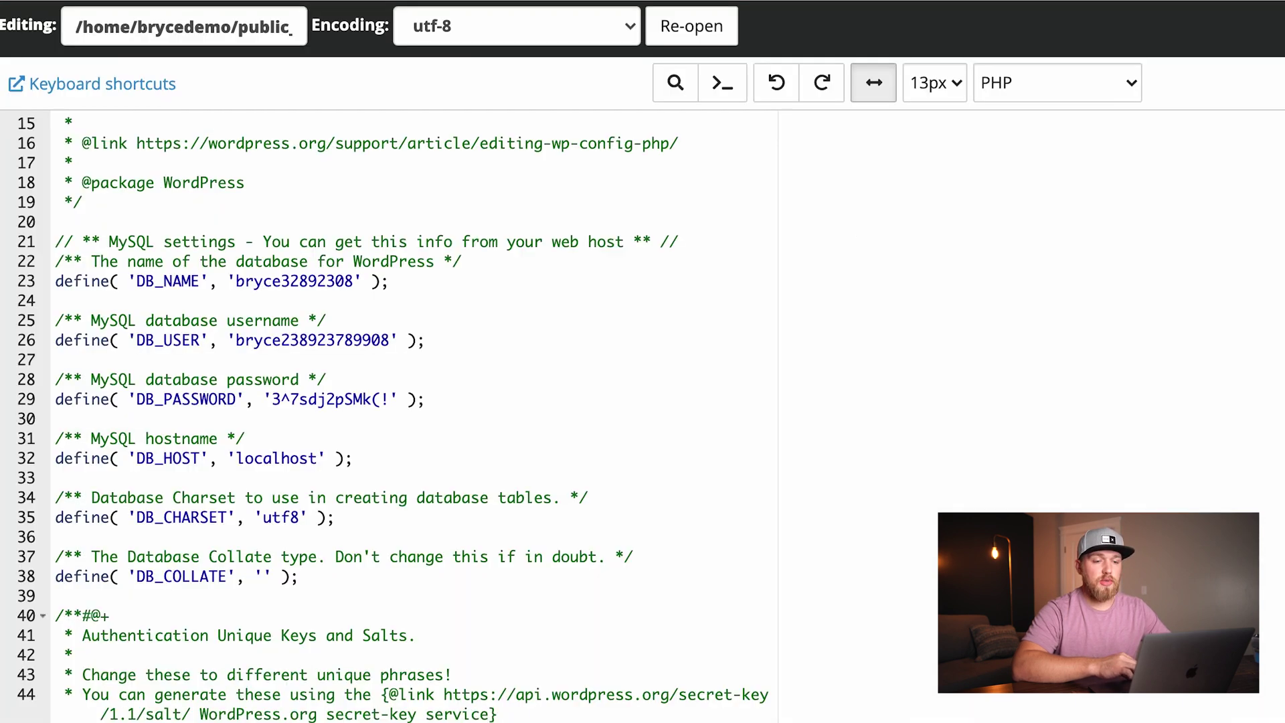
pyautogui.moveTo(237, 281); pyautogui.dragTo(354, 281)
pyautogui.press('super+v')
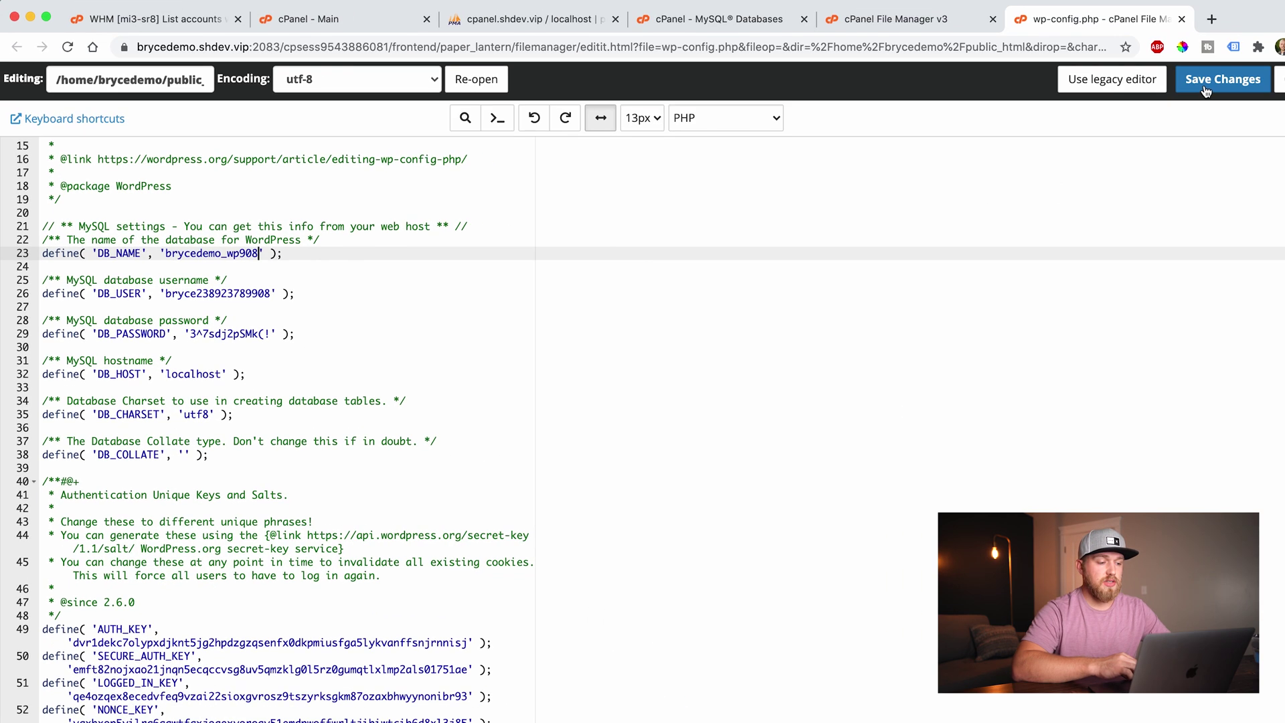
pyautogui.click(1205, 84)
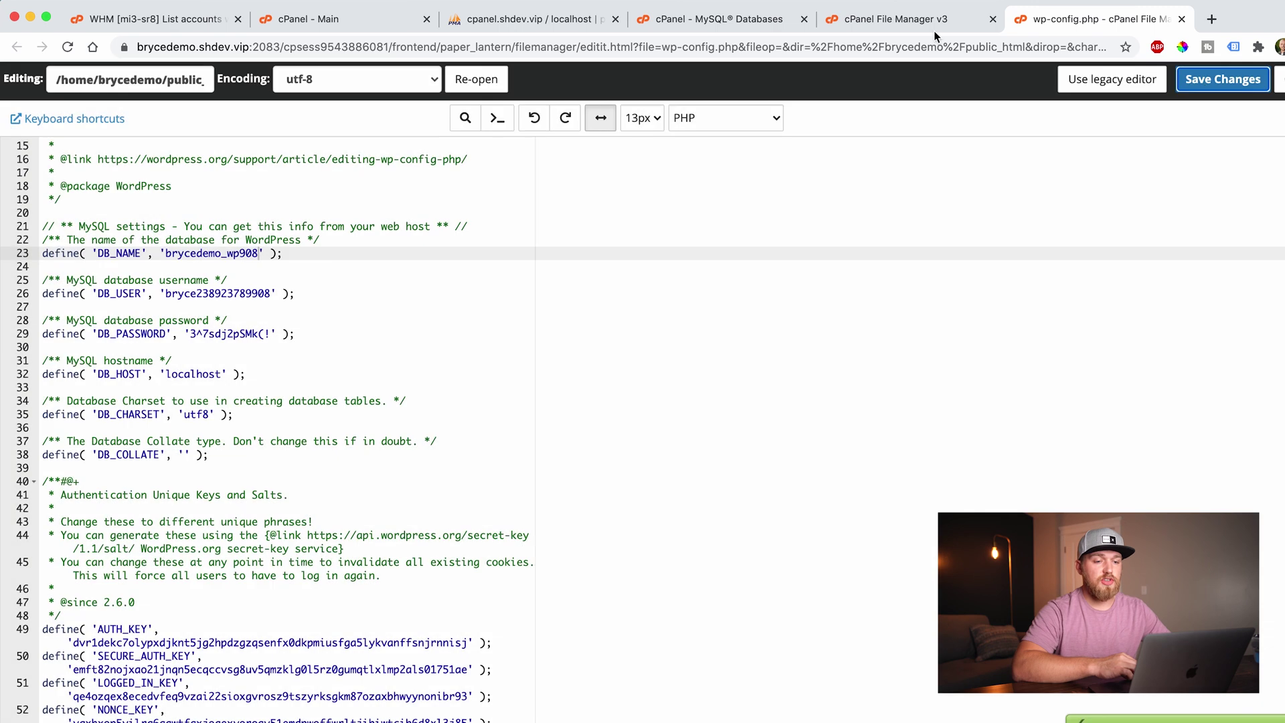
# Load brycedemo.shdev.vip in a new browser tab to test the site's database connection, and return to wp-config.php.
pyautogui.press('super+t')
pyautogui.write('brycede')
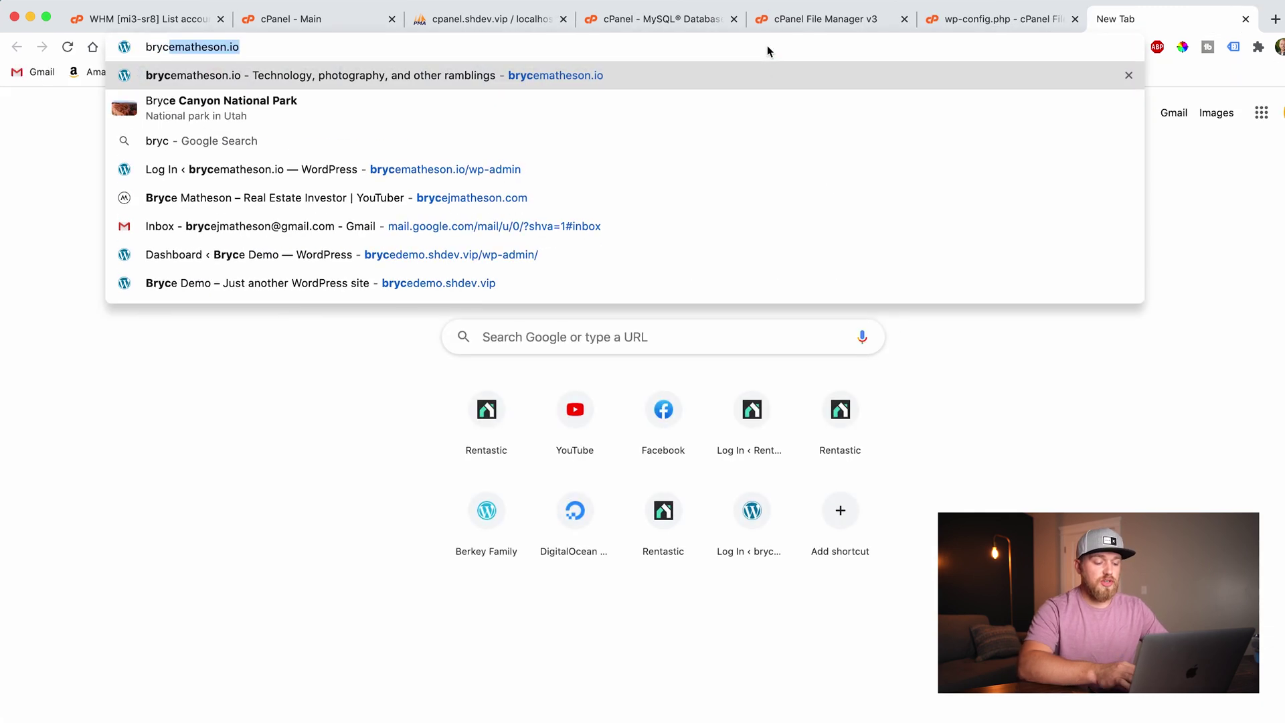
pyautogui.press('Return')
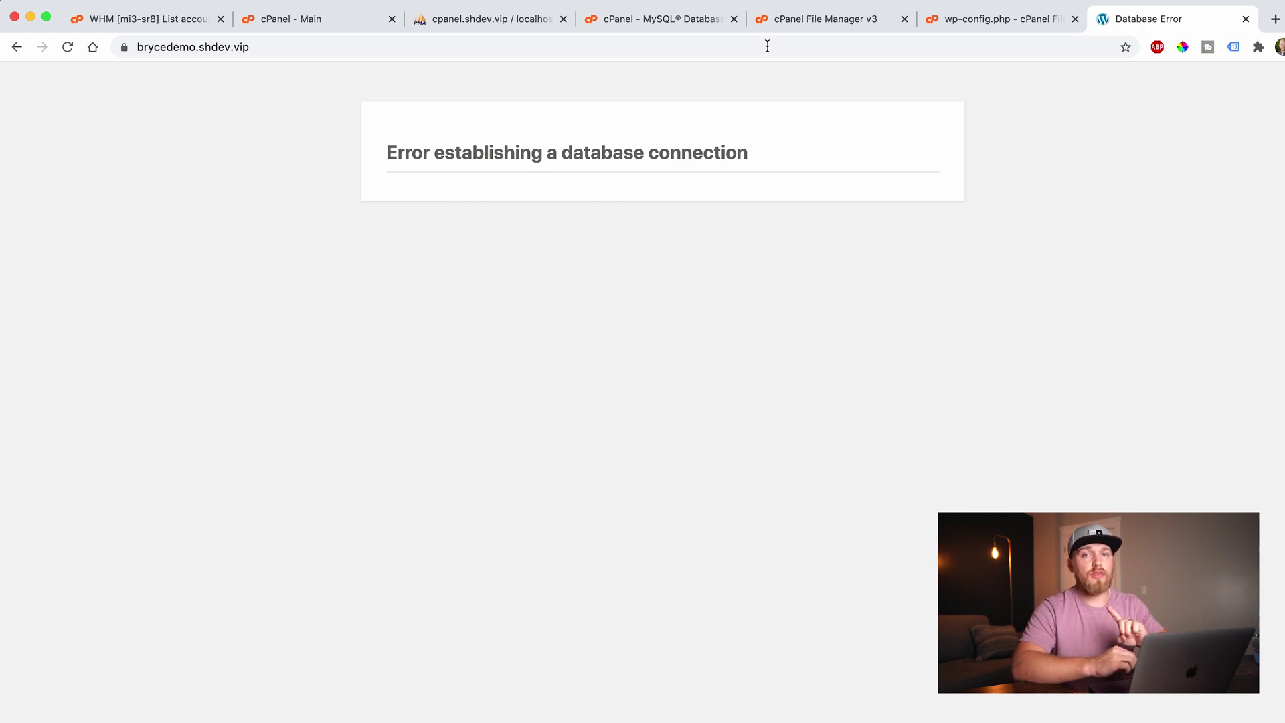
pyautogui.click(985, 20)
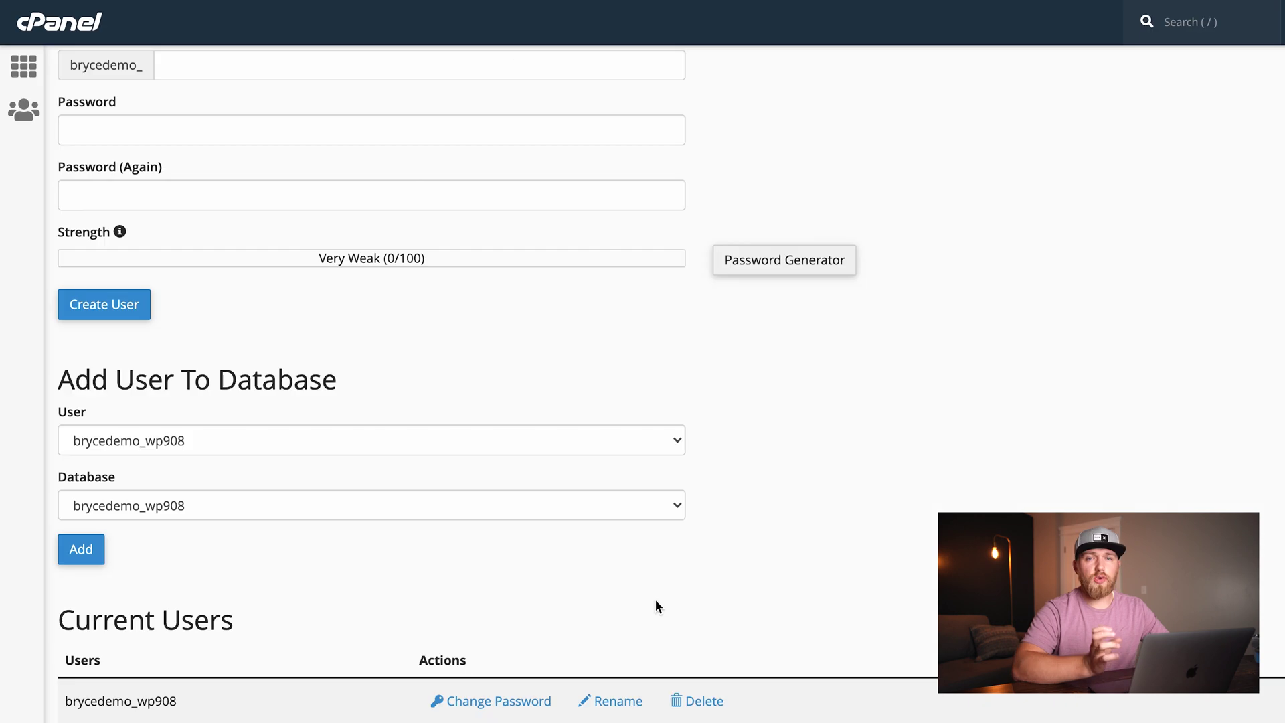
# Delete the MySQL user brycedemo_wp908 from Current Users and return to the MySQL Databases page.
pyautogui.click(703, 701)
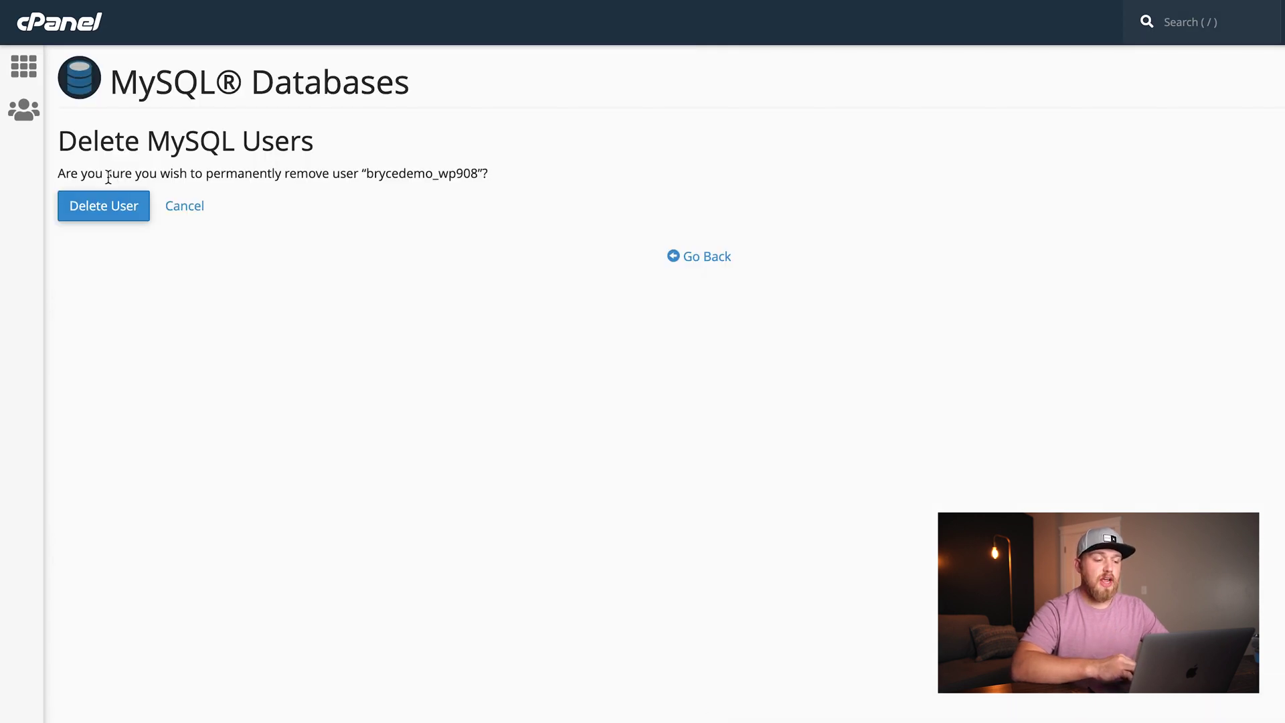
pyautogui.click(95, 223)
pyautogui.click(711, 252)
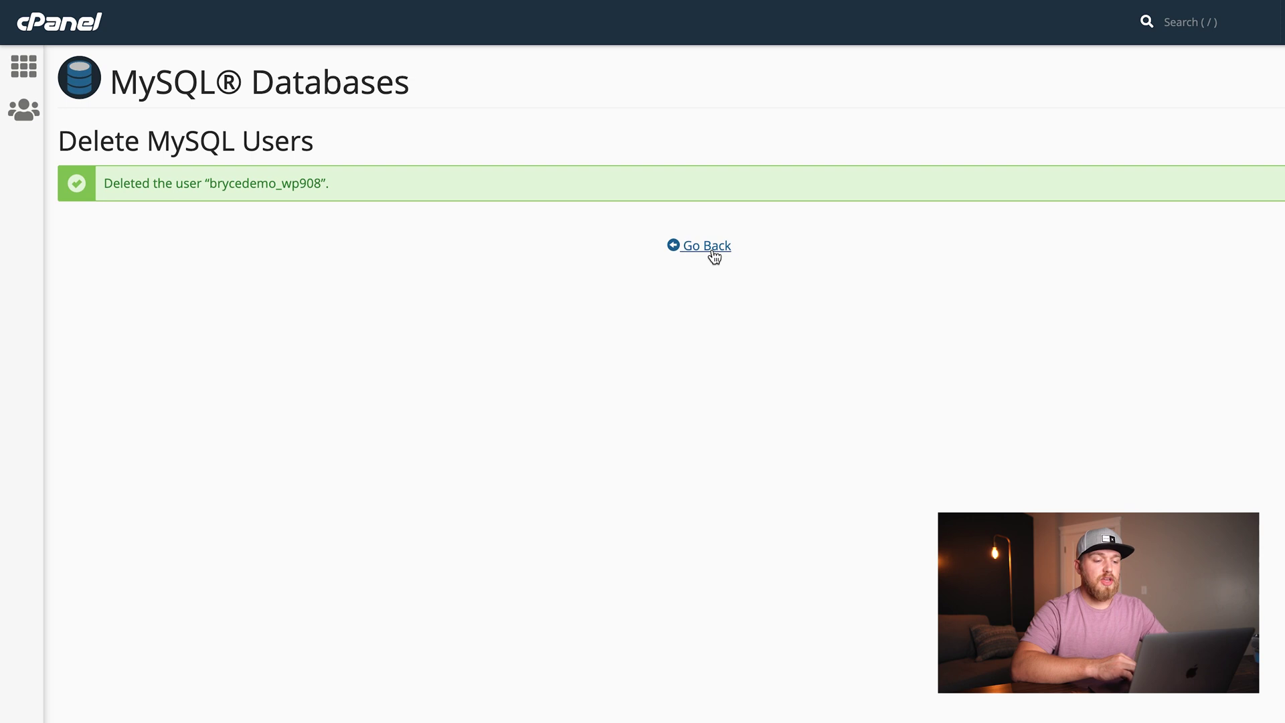
# Enter admin as the username suffix for a new MySQL user under Add New User.
pyautogui.scroll(-2, 359, 395)
pyautogui.scroll(-9, 359, 395)
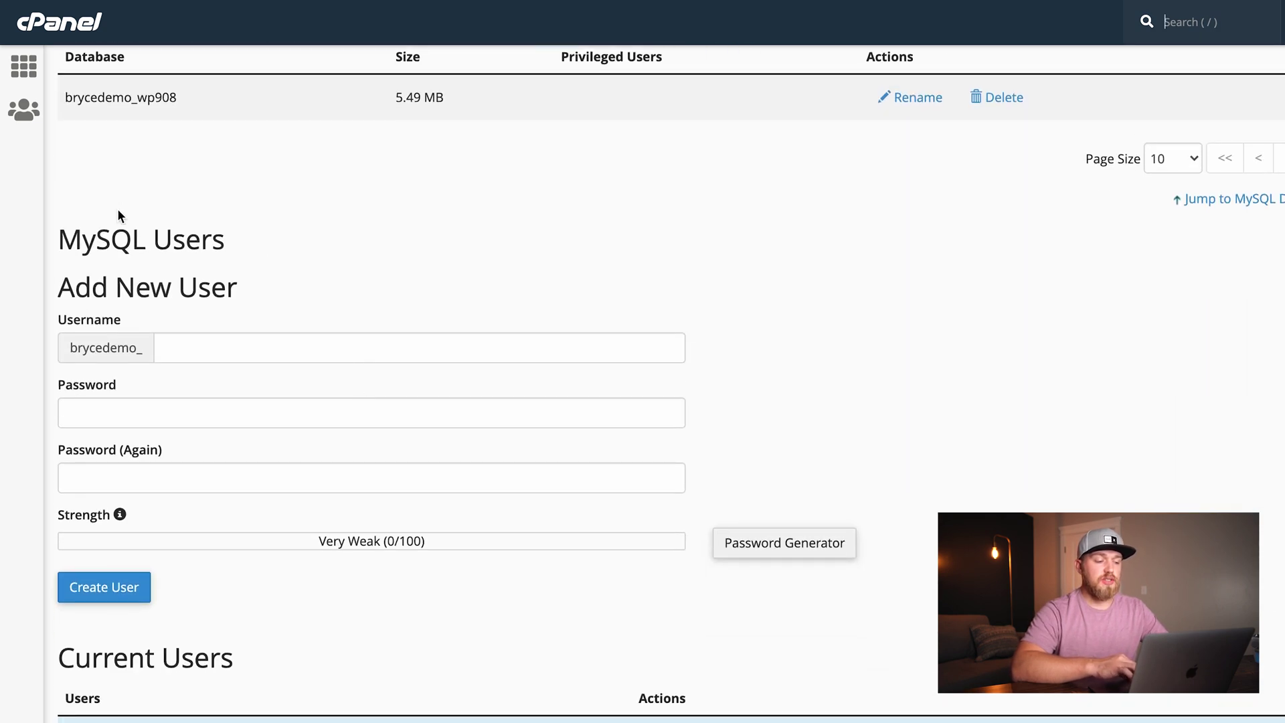
pyautogui.scroll(-1, 317, 259)
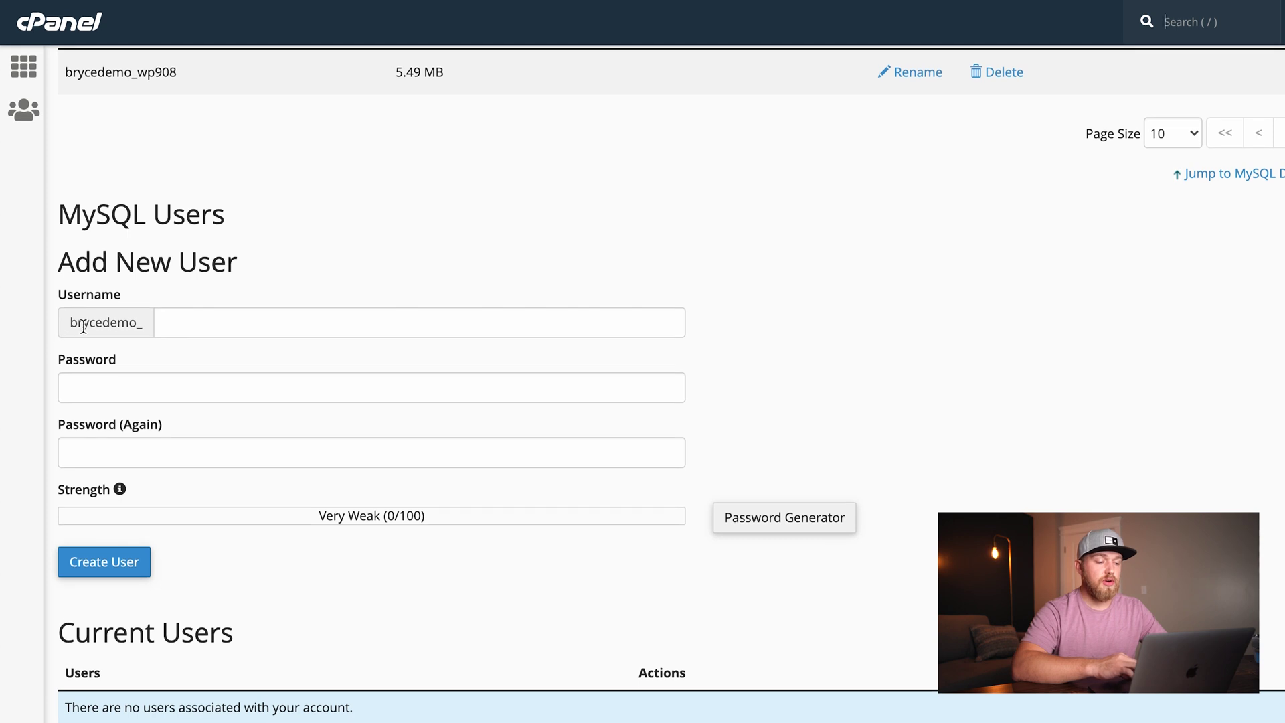
pyautogui.click(192, 324)
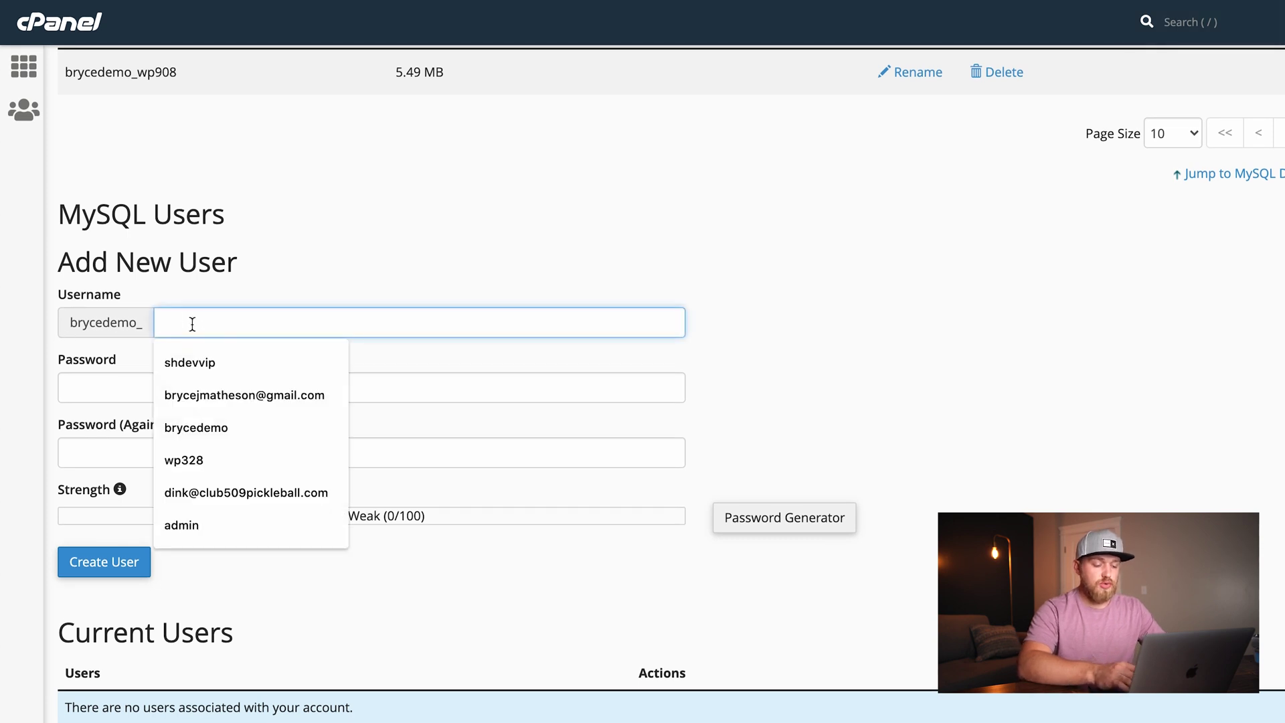
pyautogui.write('admin')
pyautogui.click(320, 246)
# Enter a simple password for the new MySQL user and repeat it in the confirmation field.
pyautogui.click(218, 395)
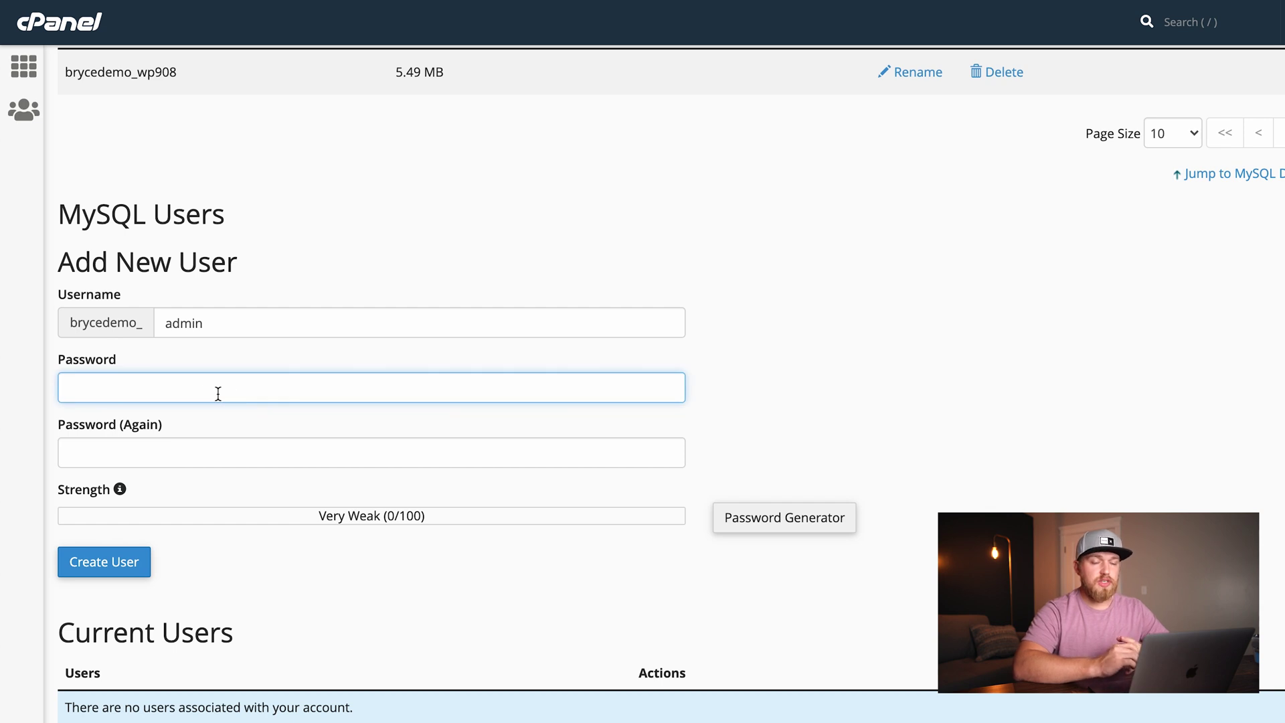
pyautogui.write('••••••')
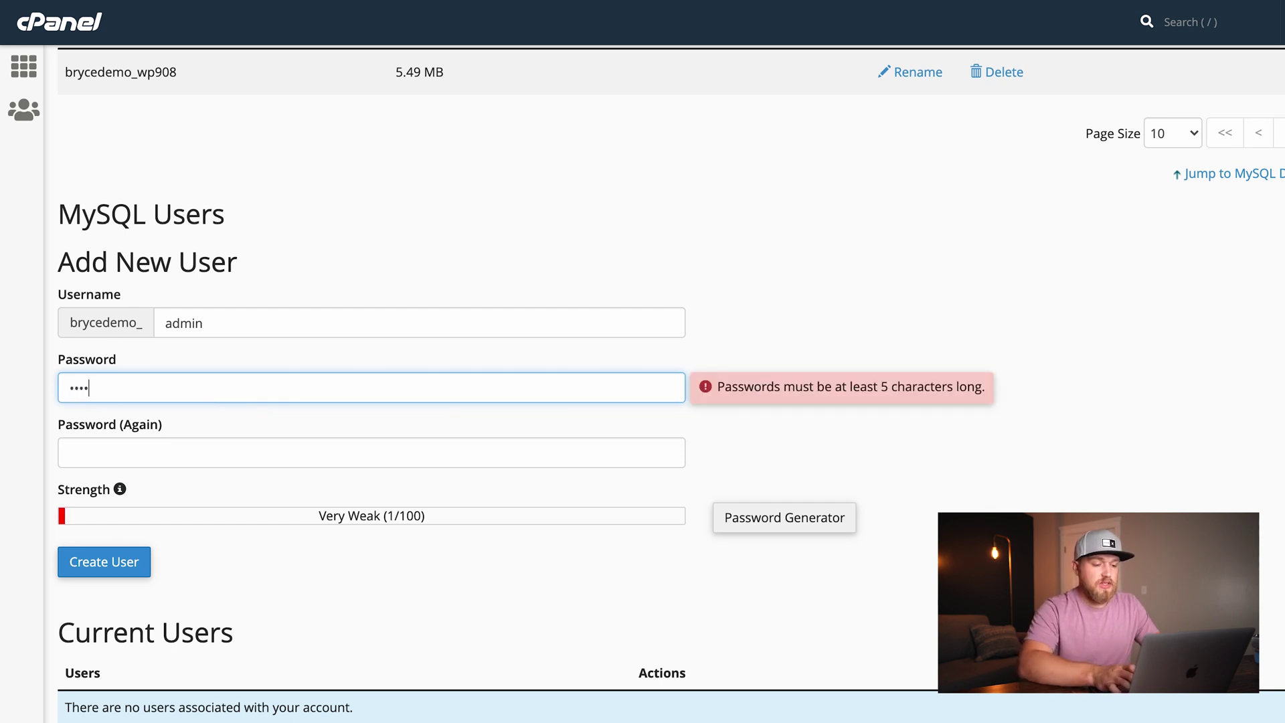
pyautogui.write('••')
pyautogui.click(218, 453)
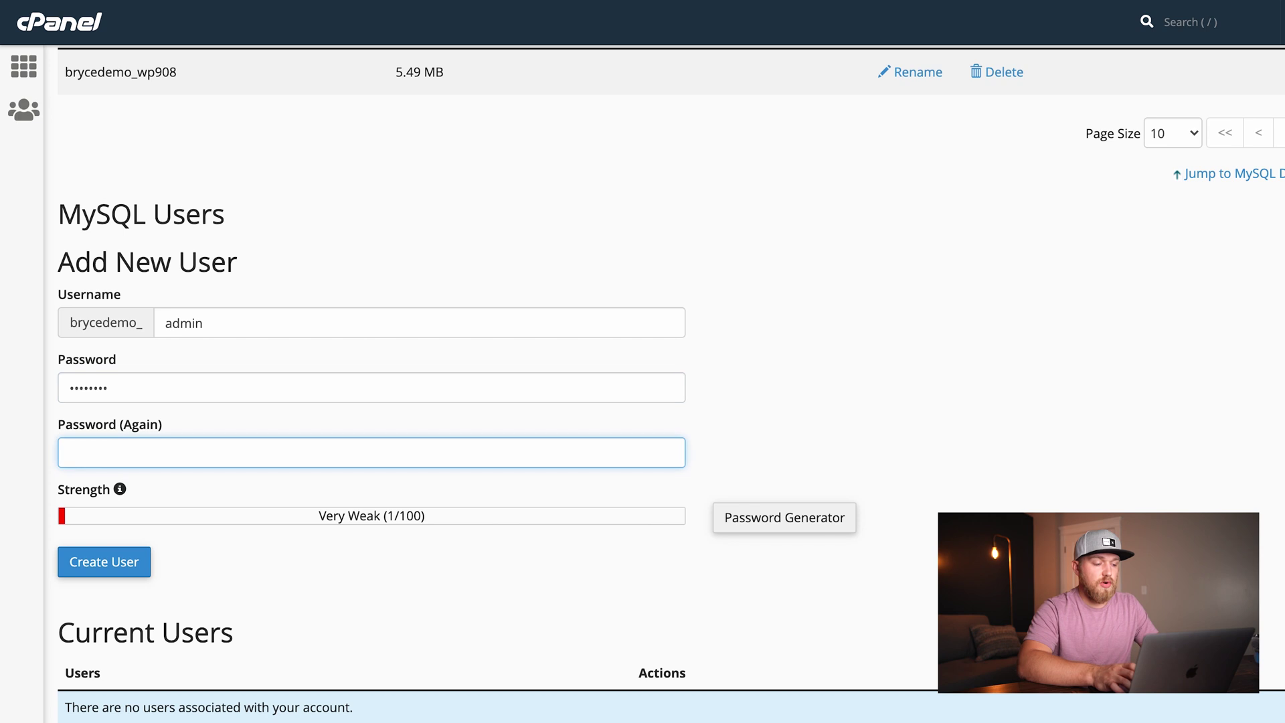
pyautogui.write('••••••••')
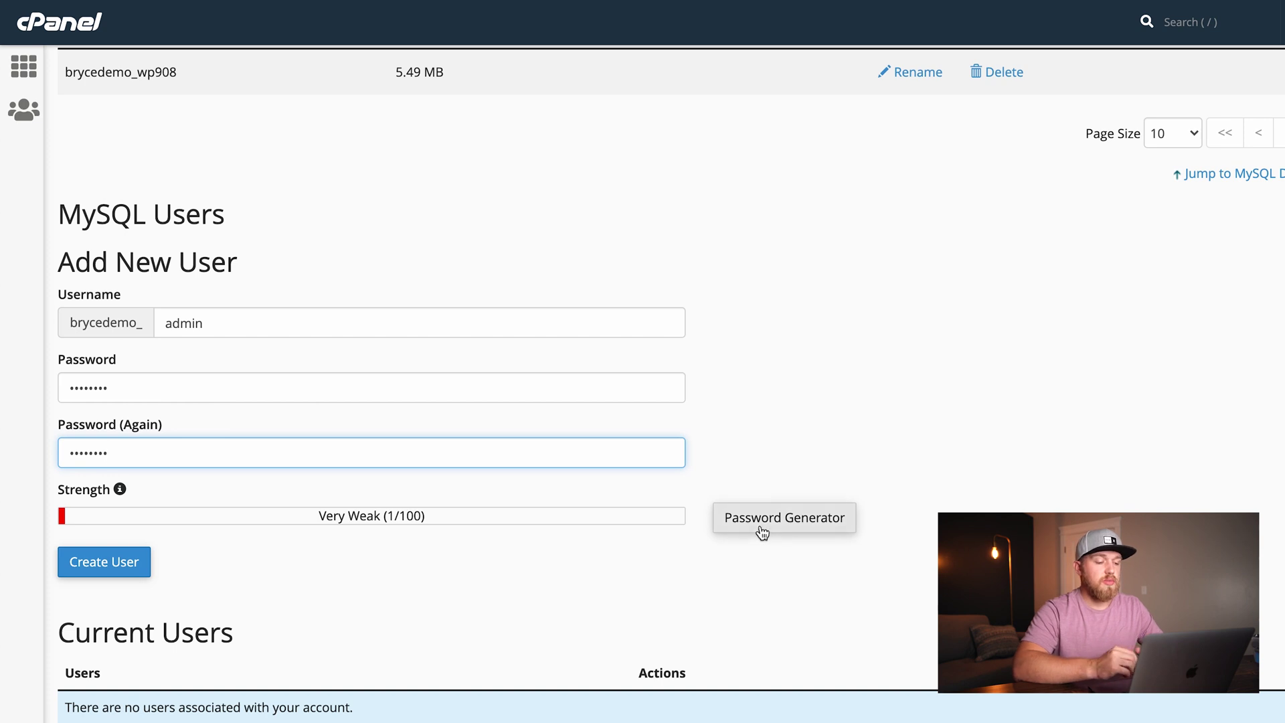
# Generate a random password for the new MySQL user, copy it, acknowledge that it is stored safely and use it.
pyautogui.click(789, 528)
pyautogui.click(669, 382)
pyautogui.click(669, 382)
pyautogui.click(669, 382)
pyautogui.click(669, 382)
pyautogui.click(669, 382)
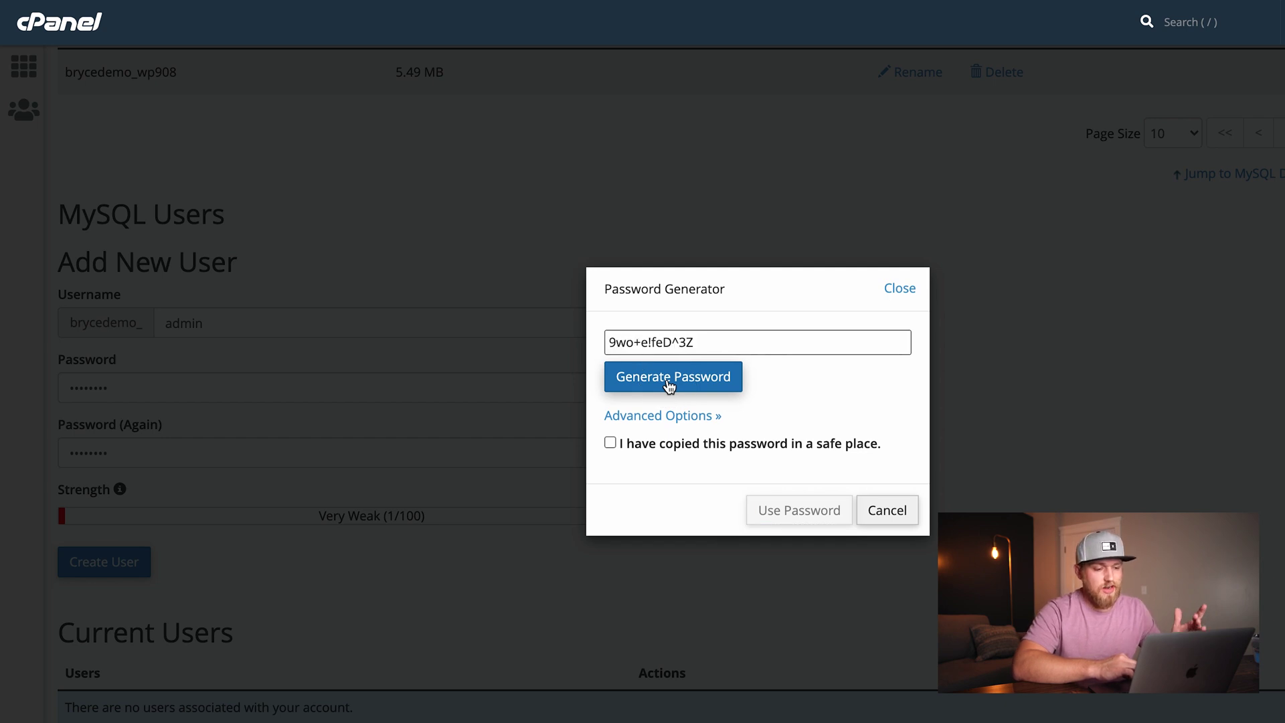
pyautogui.click(669, 382)
pyautogui.click(668, 382)
pyautogui.click(669, 381)
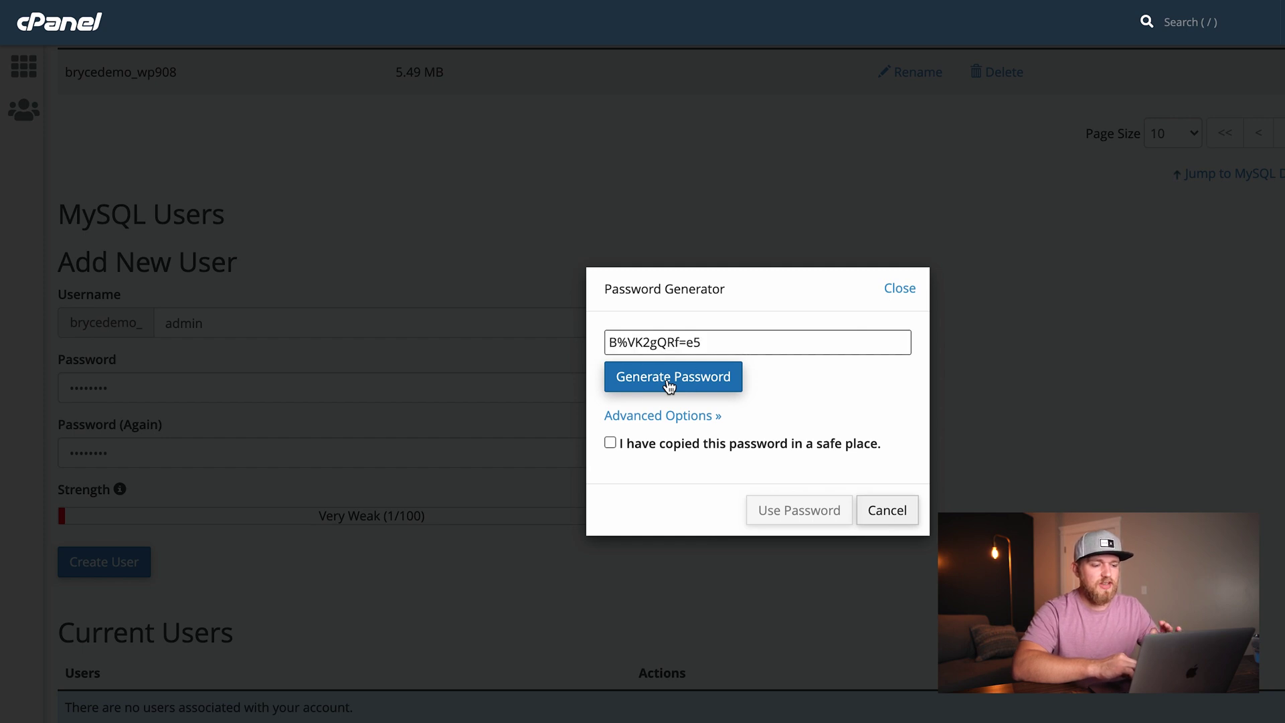
pyautogui.moveTo(711, 342); pyautogui.dragTo(609, 341)
pyautogui.press('super+c')
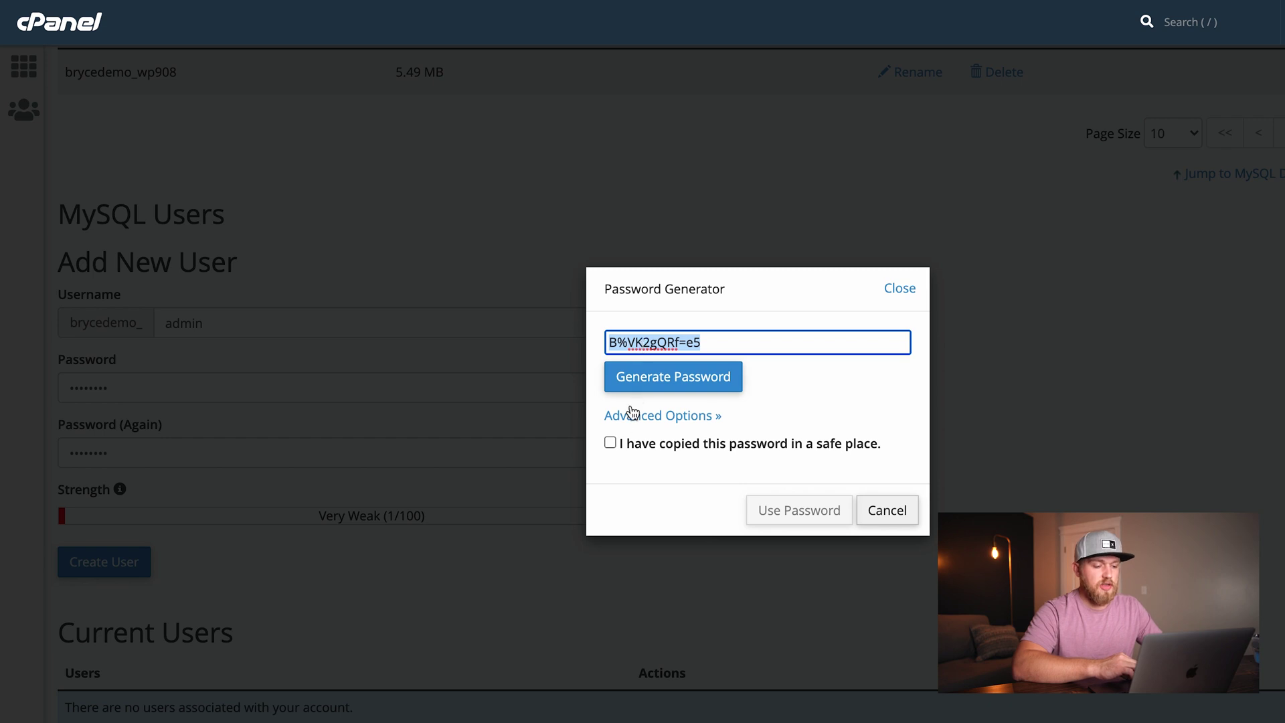
pyautogui.click(610, 443)
pyautogui.click(775, 511)
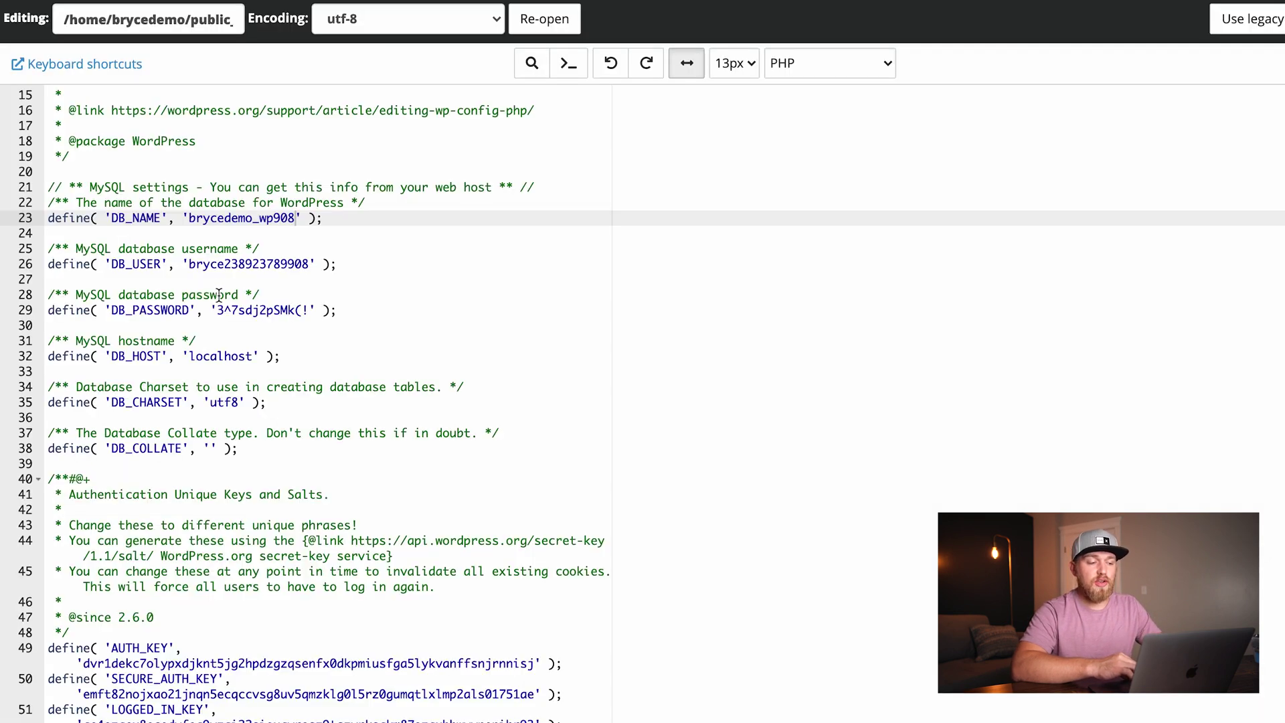
# Paste the generated password as the DB_PASSWORD value in wp-config.php and create the MySQL user brycedemo_admin in cPanel.
pyautogui.moveTo(216, 310); pyautogui.dragTo(307, 310)
pyautogui.press('super+v')
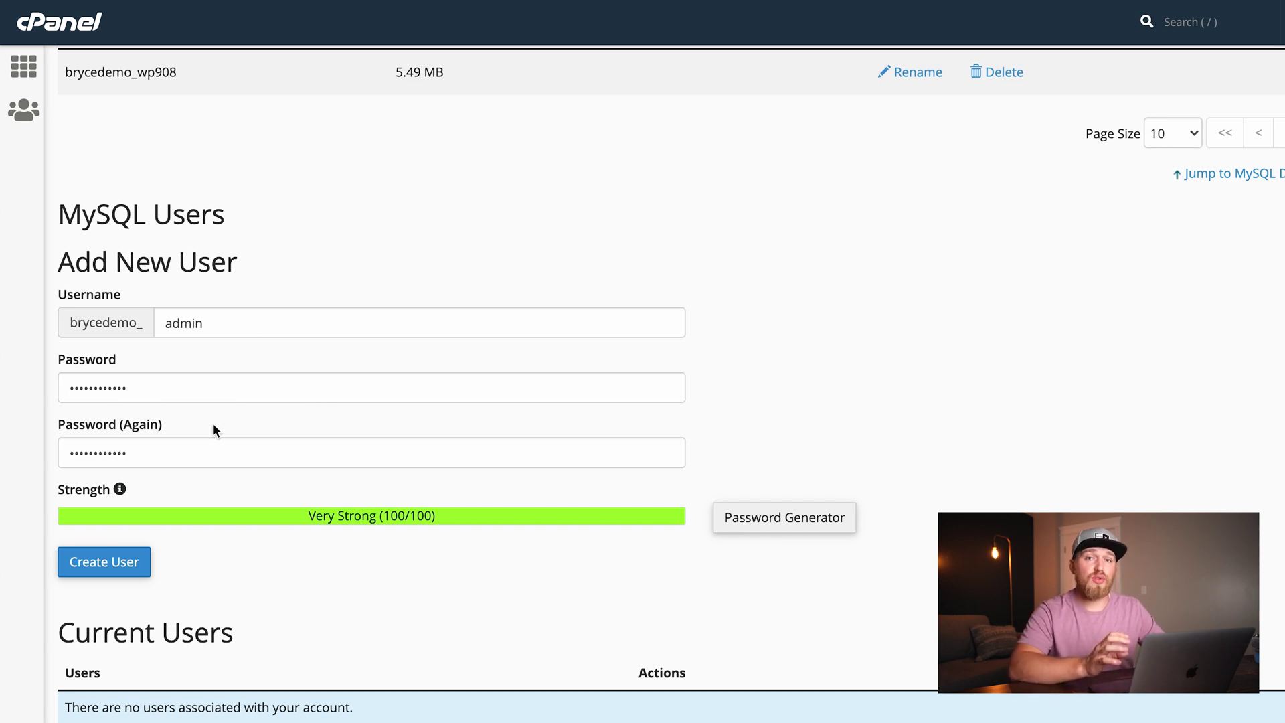
pyautogui.click(117, 566)
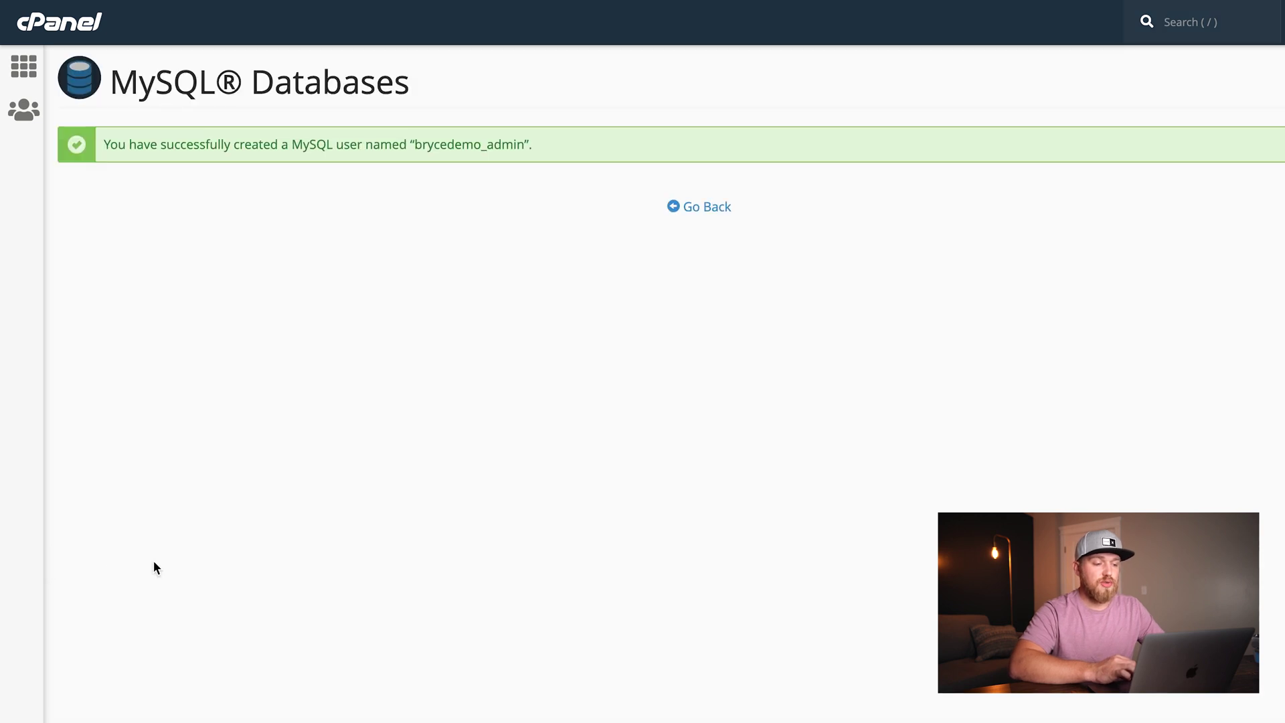
pyautogui.click(709, 209)
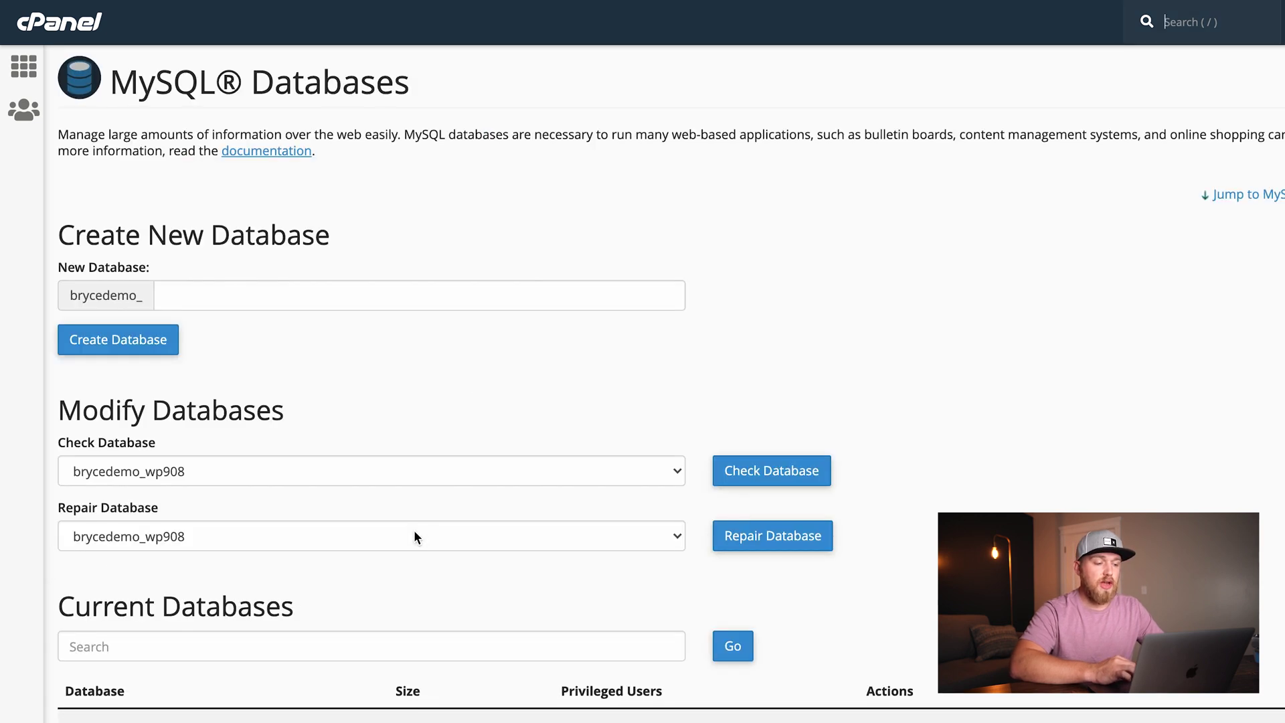
# Set DB_USER in wp-config.php to brycedemo_admin, save the file, and reload the WordPress site to test it.
pyautogui.scroll(-5, 413, 529)
pyautogui.scroll(-8, 415, 538)
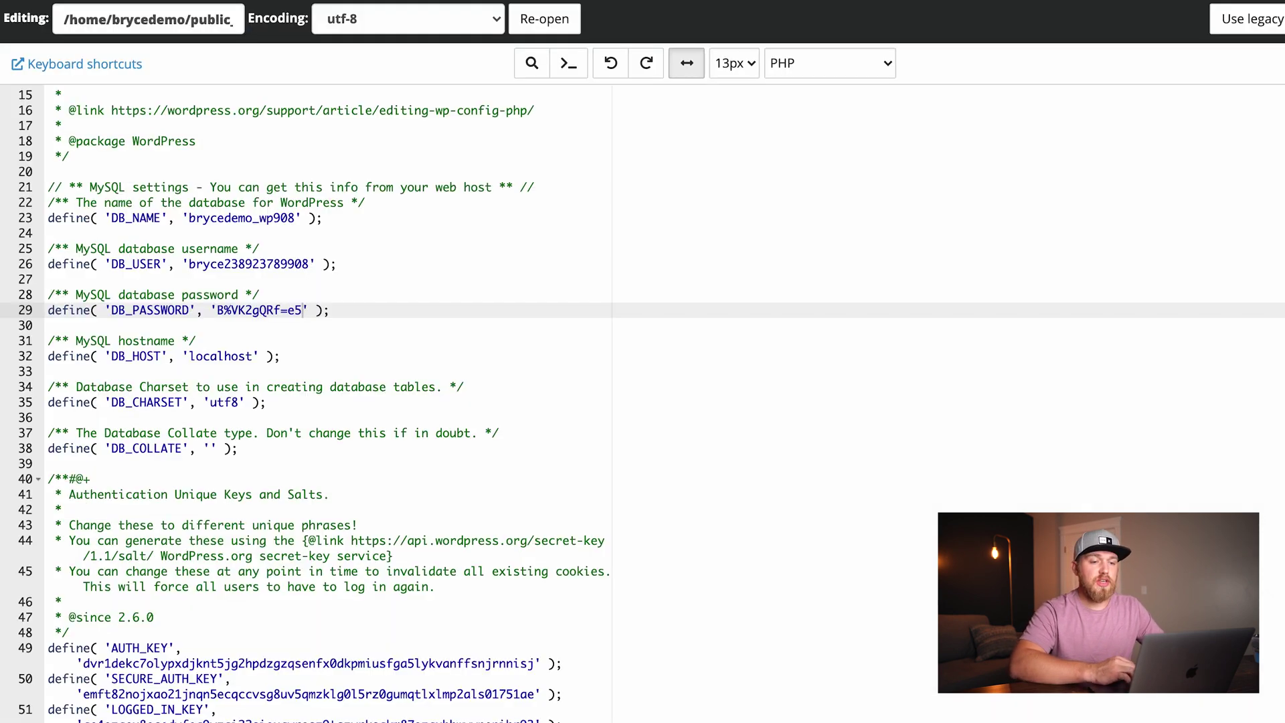
pyautogui.moveTo(186, 264); pyautogui.dragTo(308, 265)
pyautogui.write('brycedemo_admi')
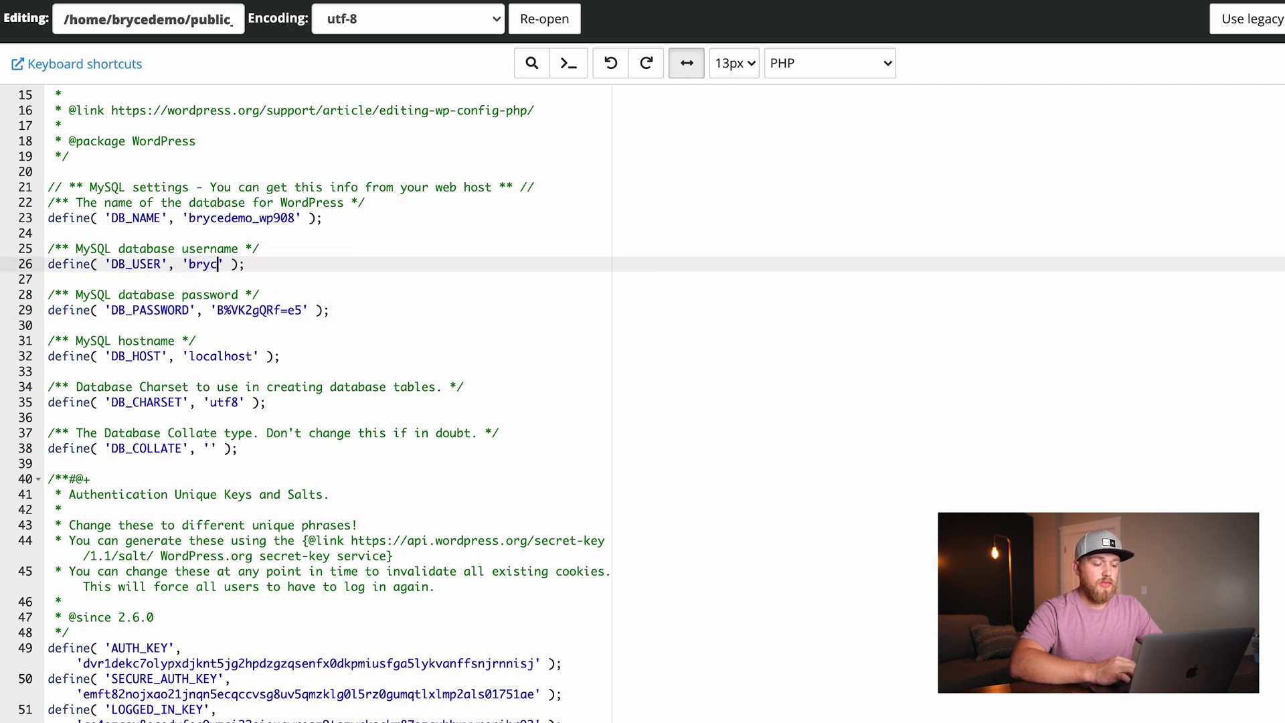
pyautogui.write('n')
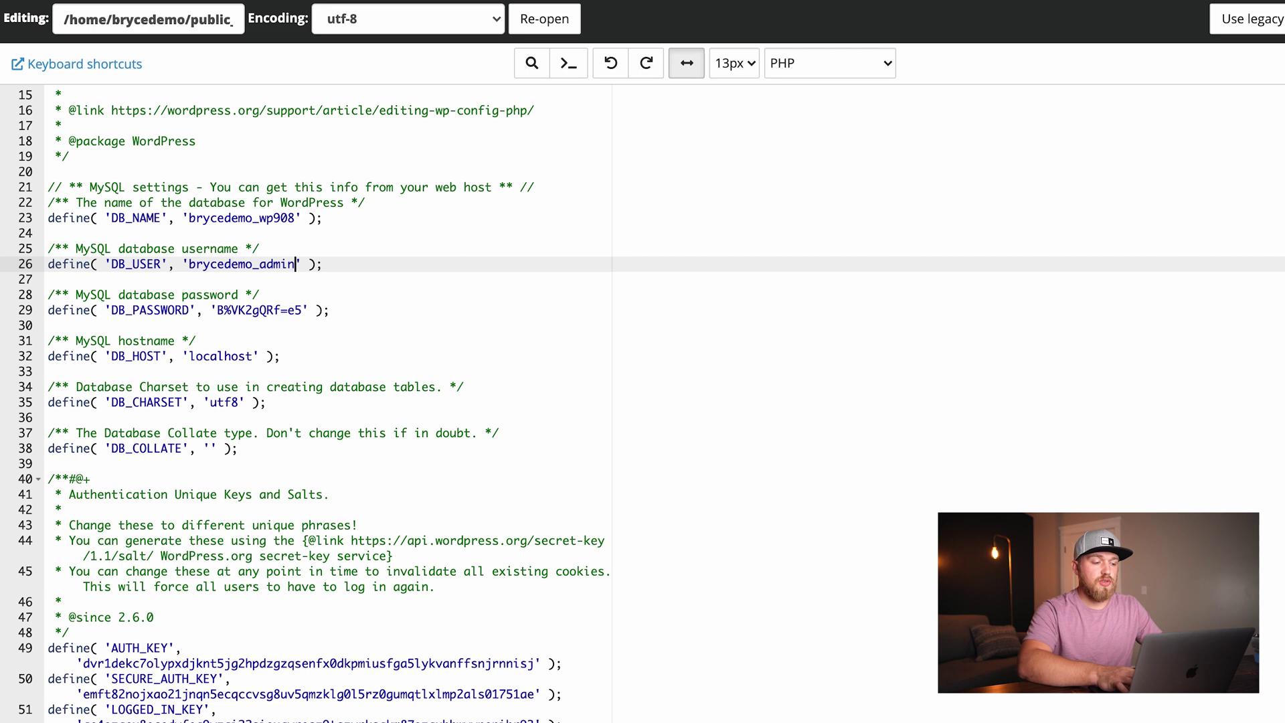
pyautogui.click(375, 267)
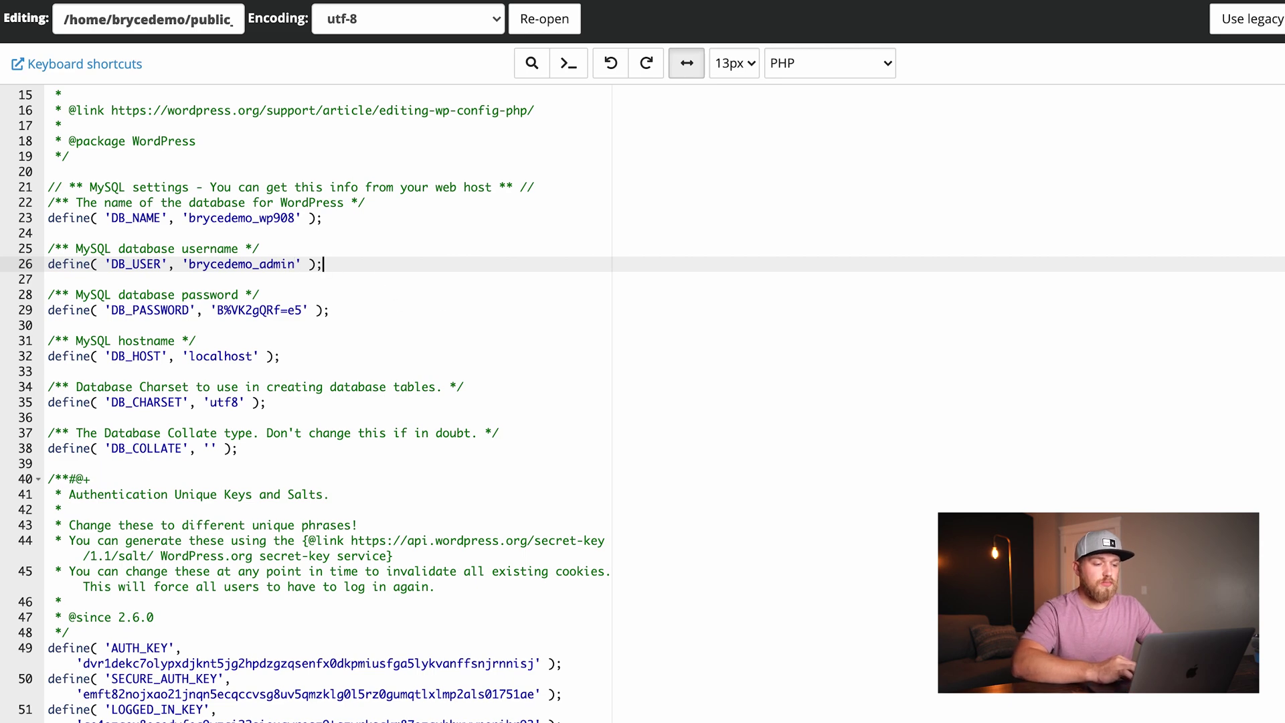
pyautogui.click(1282, 28)
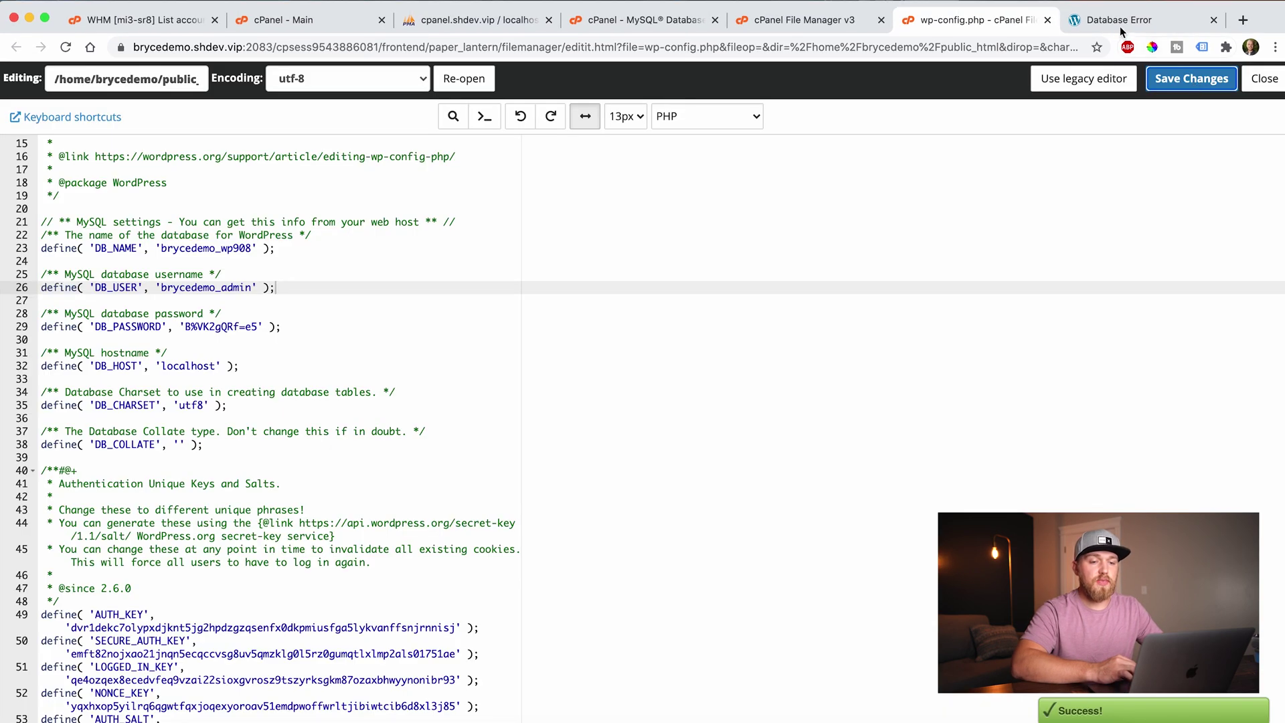
pyautogui.click(1120, 27)
pyautogui.press('super+r')
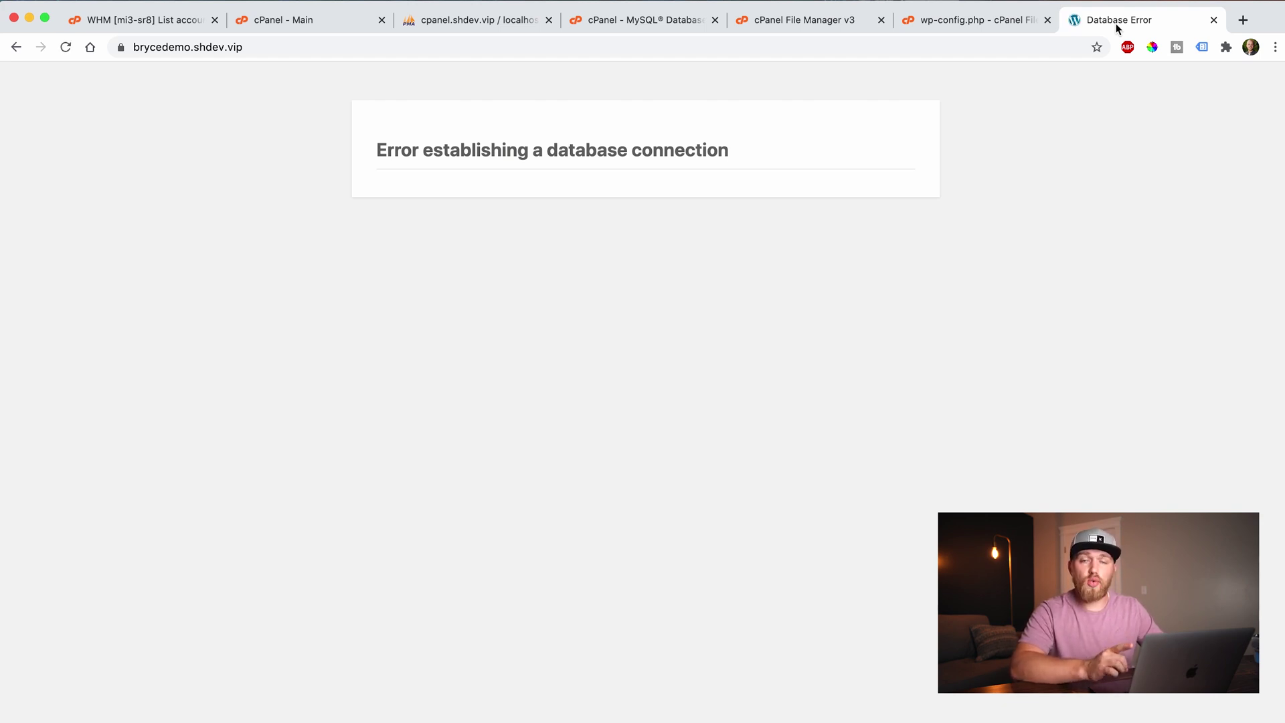
# Correct the $table_prefix value in wp-config.php to wpsw_, save the file, and reload the WordPress site.
pyautogui.click(944, 18)
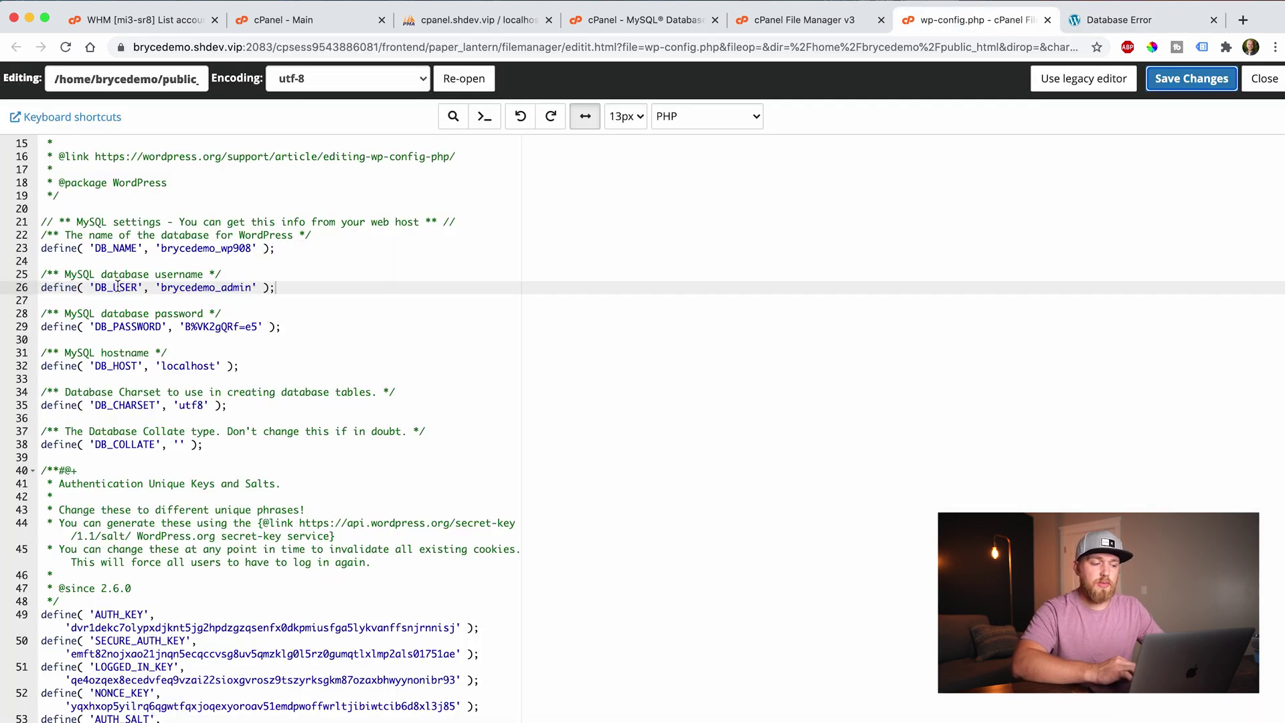
pyautogui.scroll(-9, 194, 375)
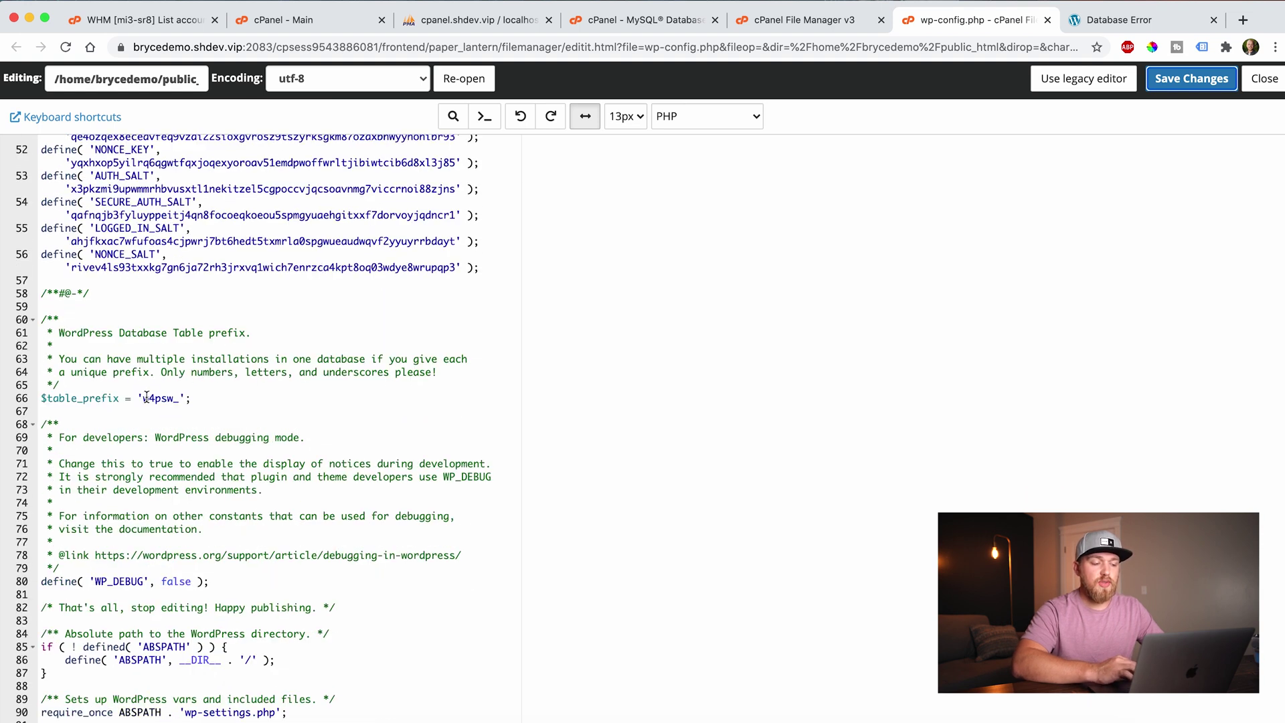
pyautogui.click(156, 399)
pyautogui.press('BackSpace')
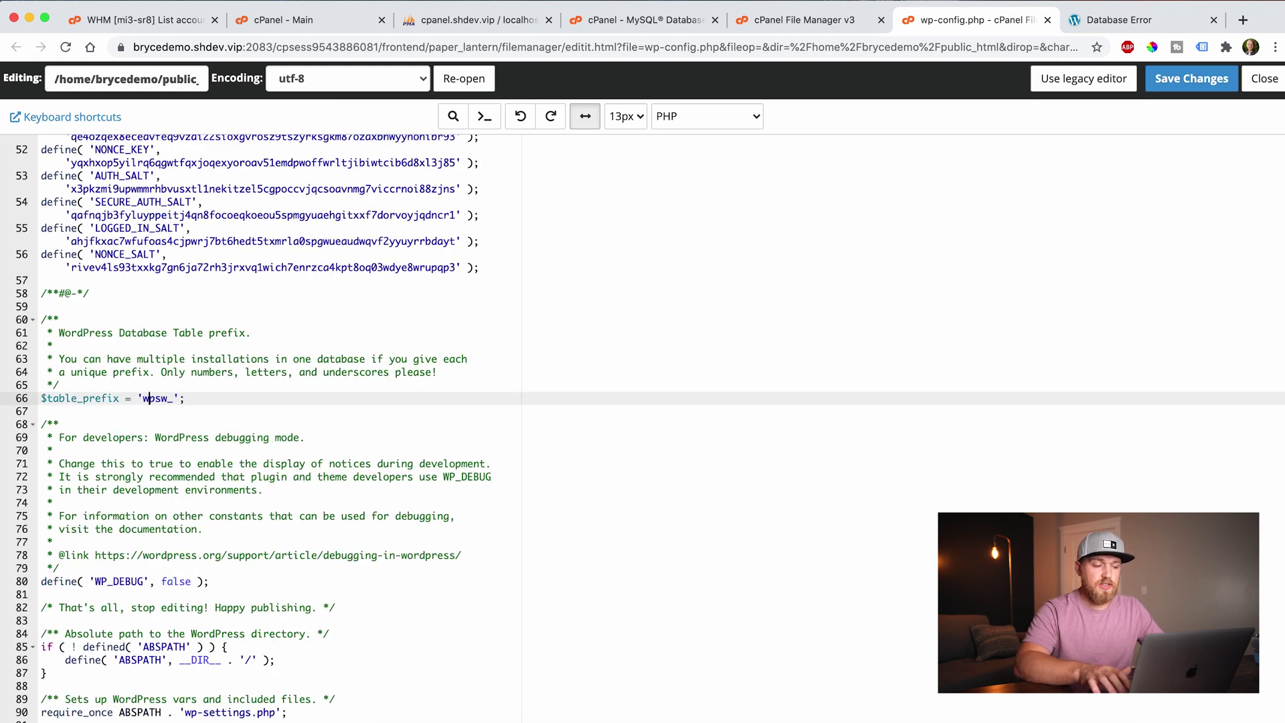
pyautogui.click(1178, 79)
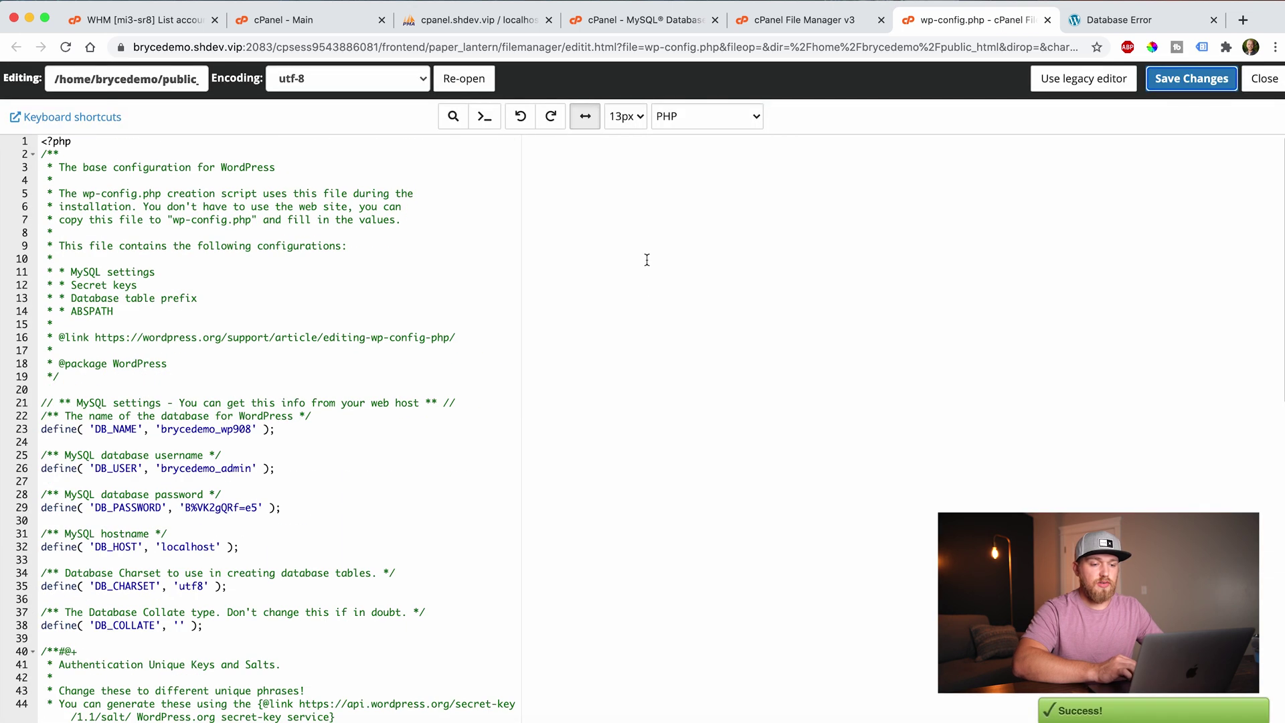
pyautogui.click(1161, 25)
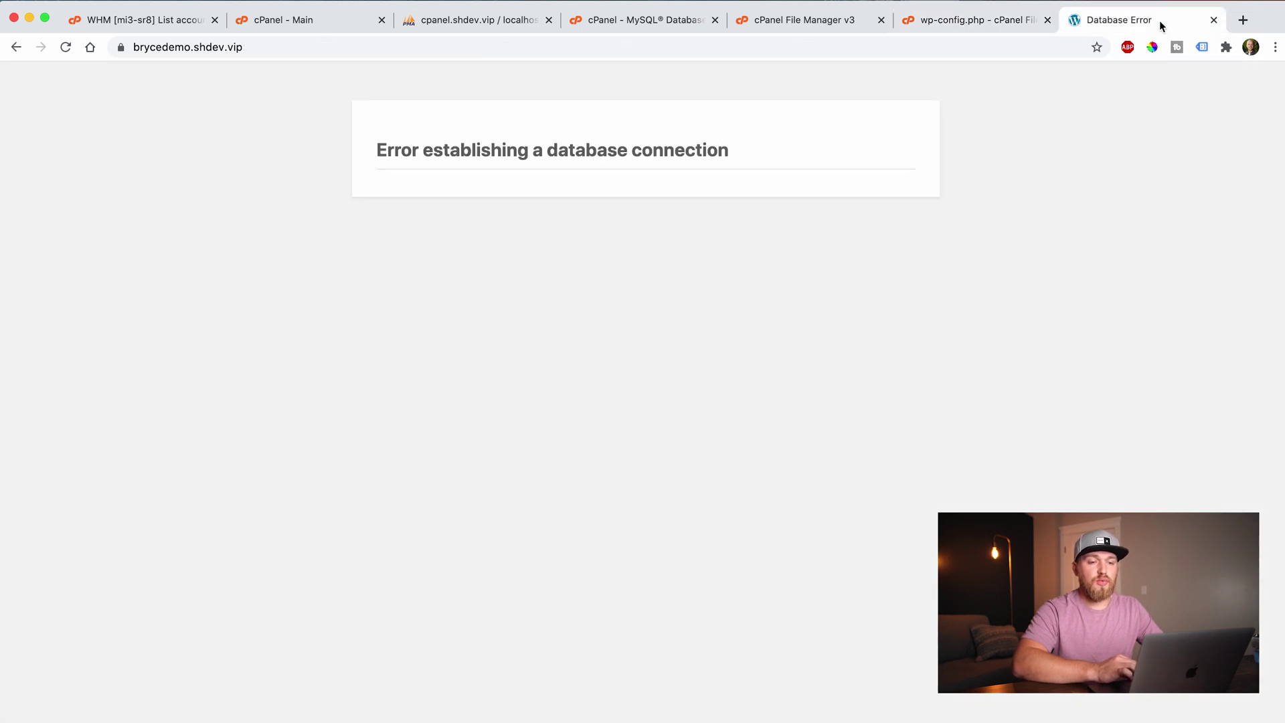
pyautogui.press('super+r')
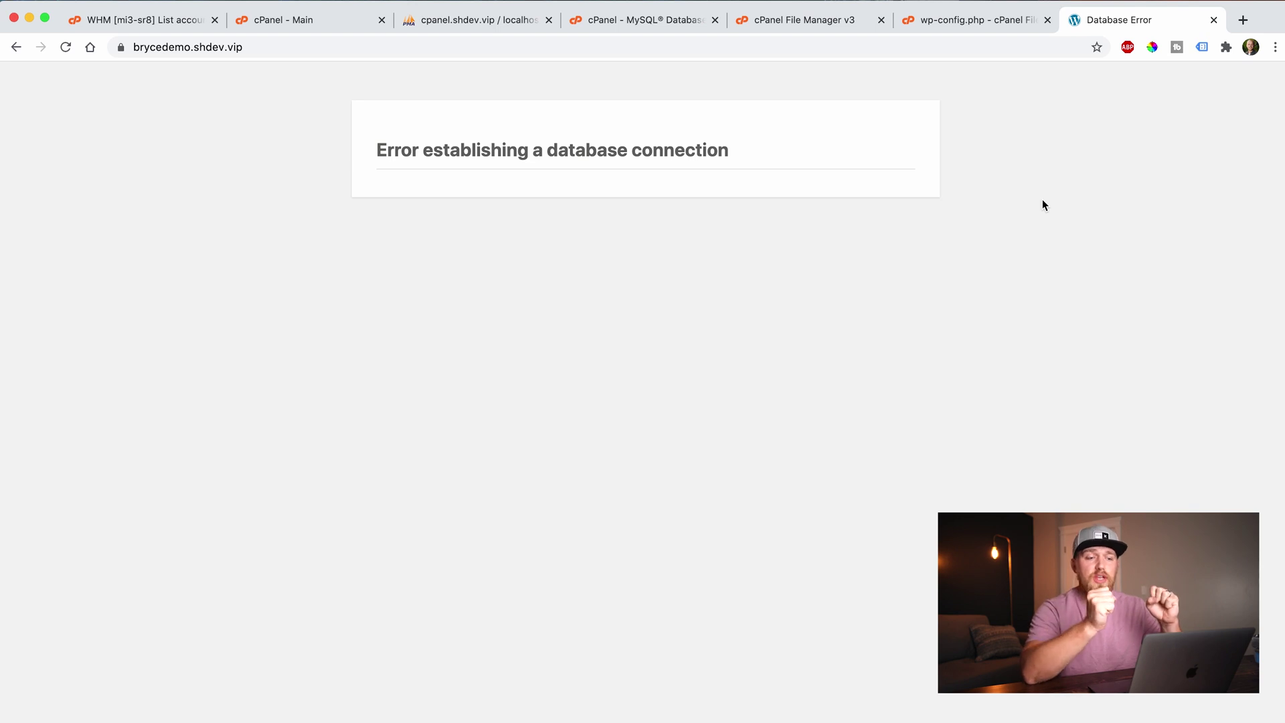
# Add the MySQL user brycedemo_admin to the database brycedemo_wp908 in cPanel's MySQL Databases.
pyautogui.click(620, 21)
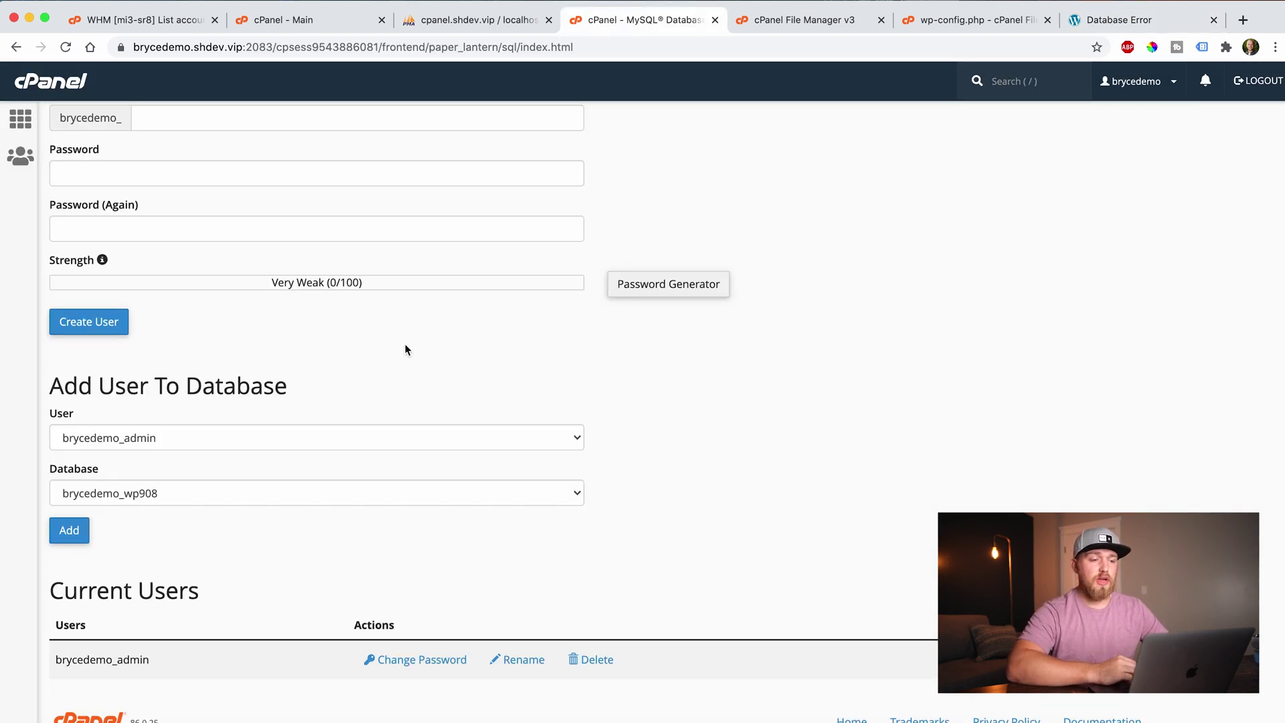
pyautogui.scroll(1, 415, 390)
pyautogui.click(53, 386)
pyautogui.moveTo(53, 386); pyautogui.dragTo(294, 402)
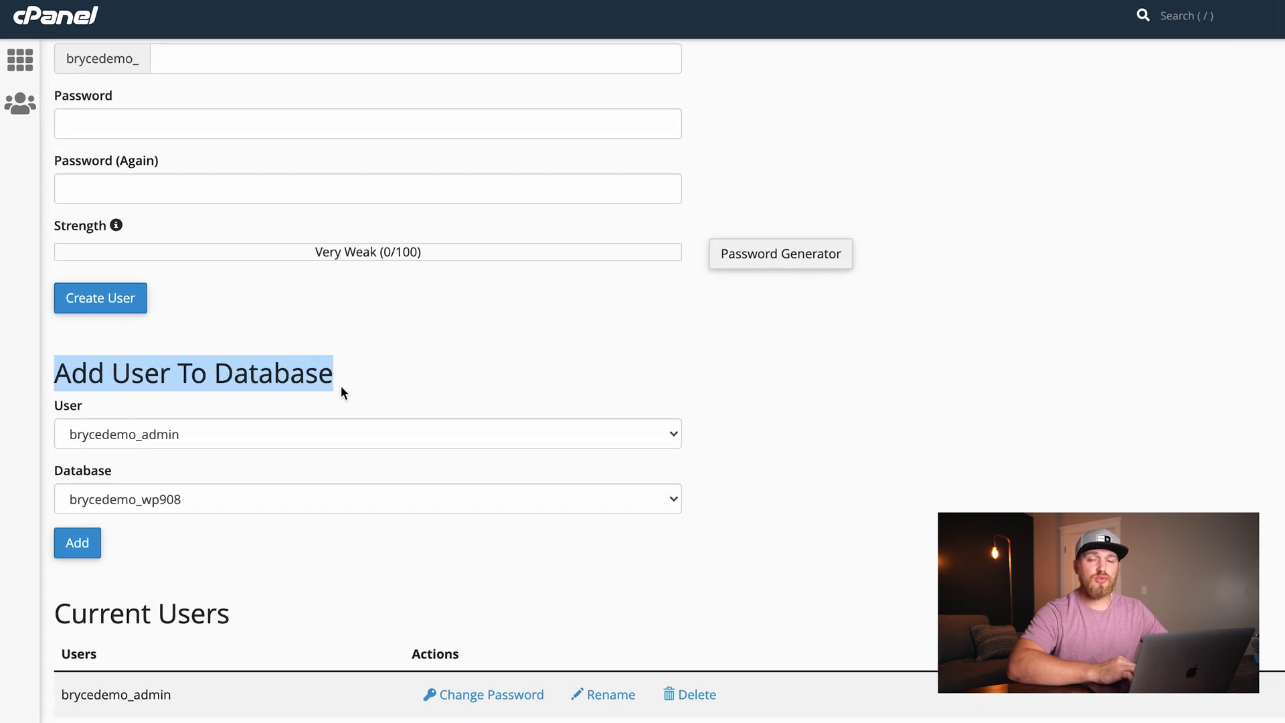
pyautogui.click(103, 436)
pyautogui.click(103, 436)
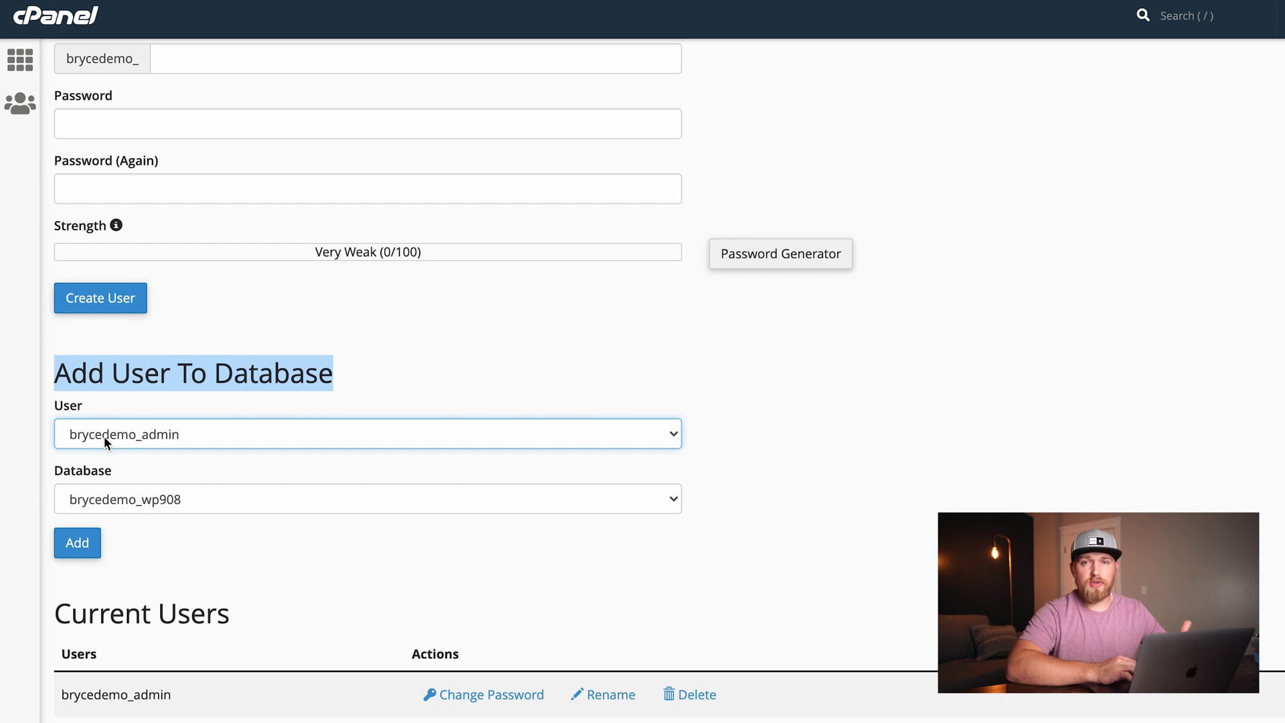
pyautogui.click(83, 552)
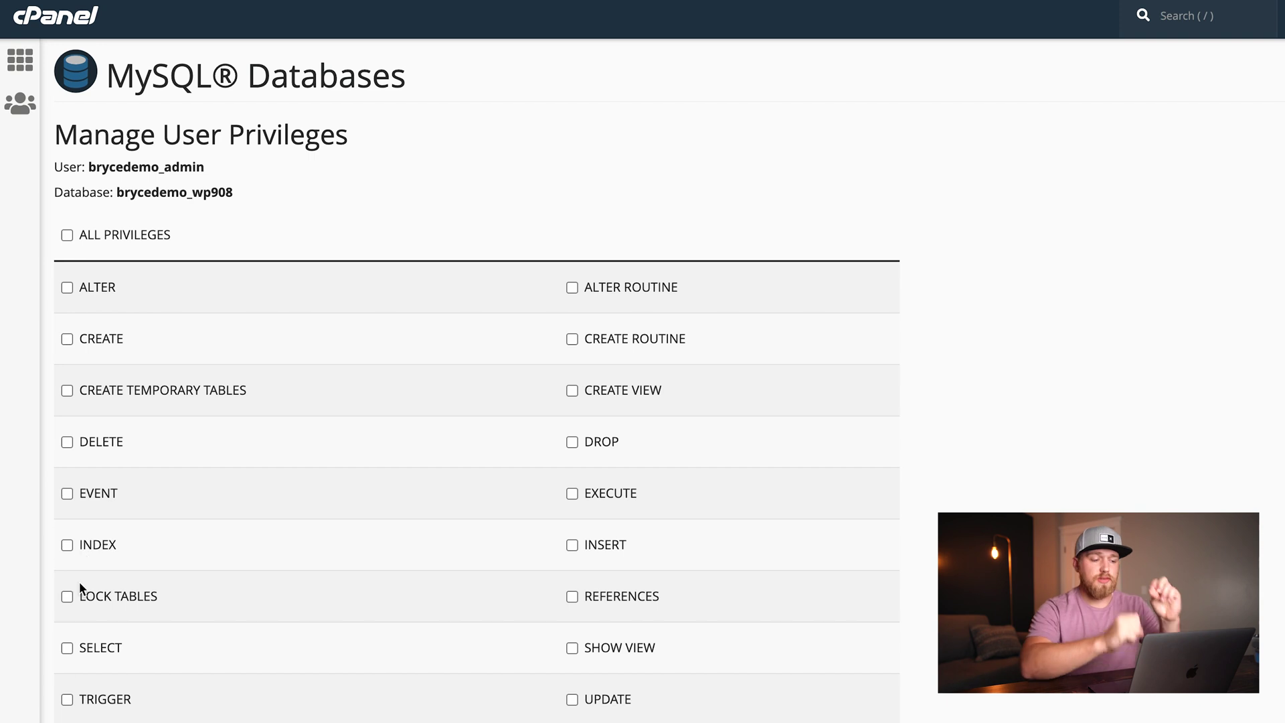
# Grant brycedemo_admin all privileges on brycedemo_wp908 and save the privilege changes.
pyautogui.scroll(-1, 317, 342)
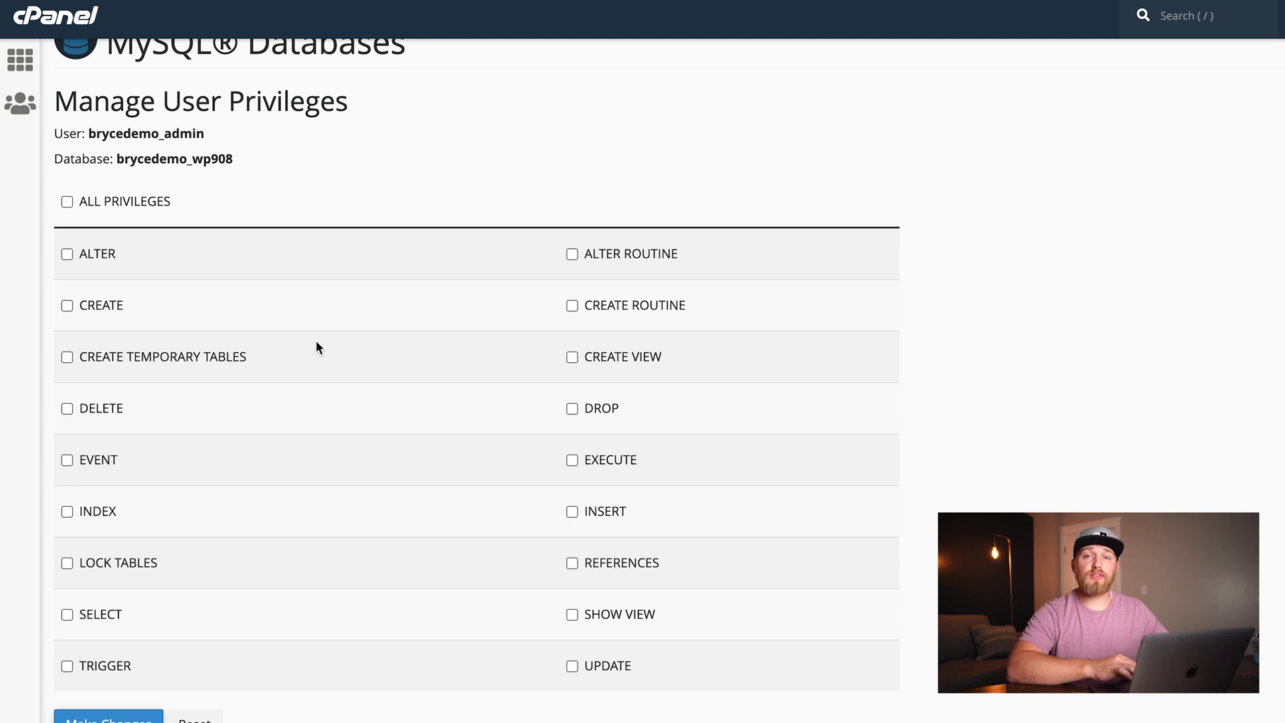
pyautogui.click(128, 205)
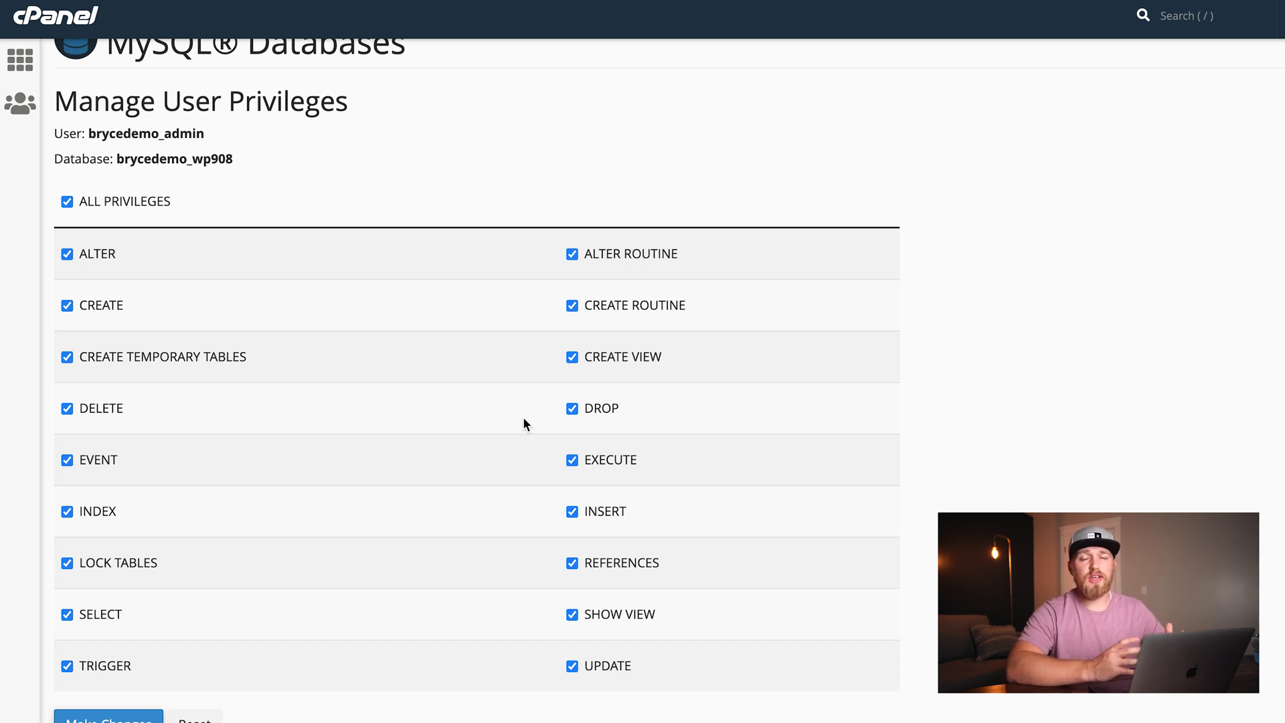
pyautogui.click(100, 717)
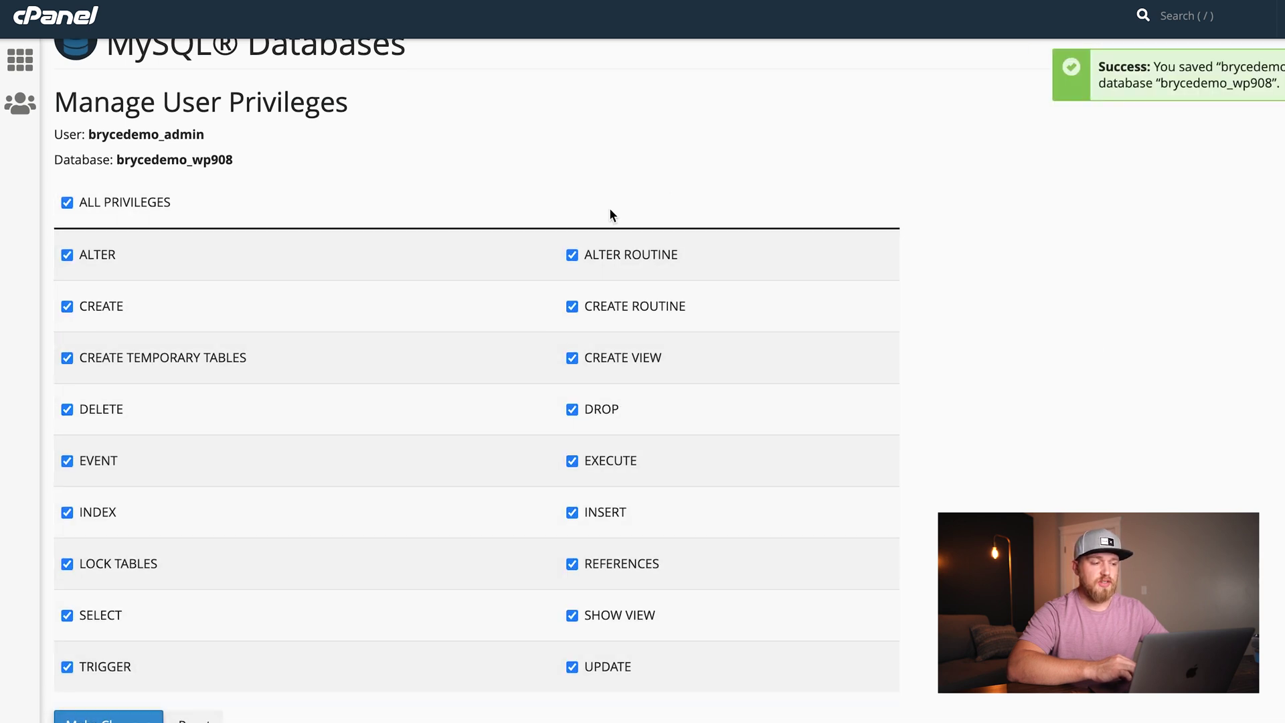
pyautogui.scroll(-2, 610, 214)
pyautogui.click(712, 710)
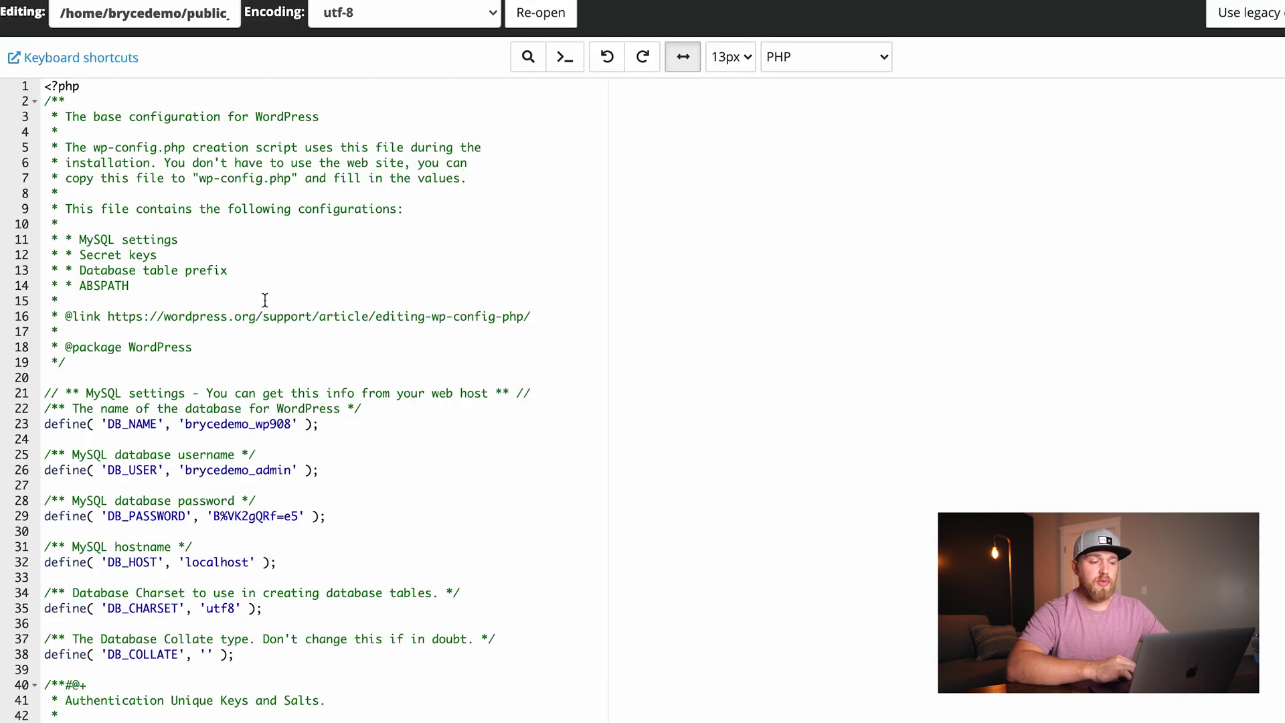
# Review the database name, credentials, hostname and table prefix in wp-config.php, then reload the WordPress site to test the connection.
pyautogui.scroll(-5, 232, 247)
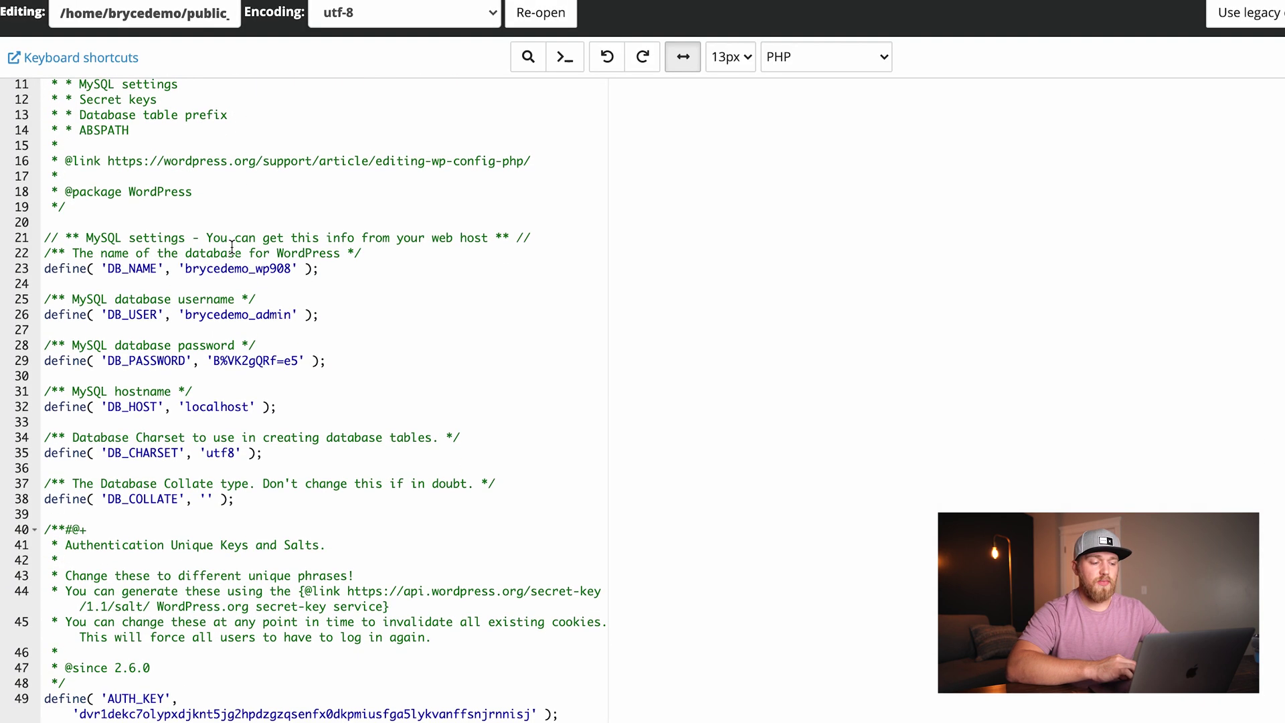
pyautogui.scroll(-2, 232, 246)
pyautogui.click(188, 228)
pyautogui.moveTo(188, 227); pyautogui.dragTo(292, 224)
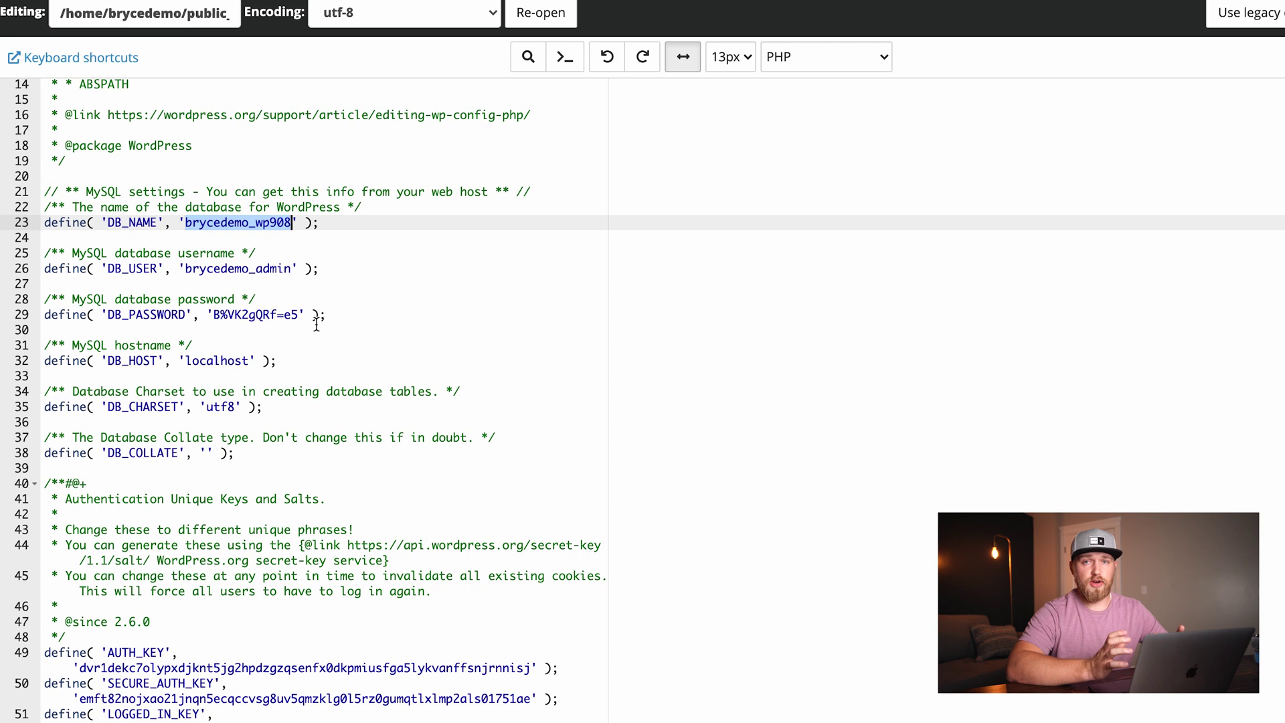
pyautogui.doubleClick(248, 361)
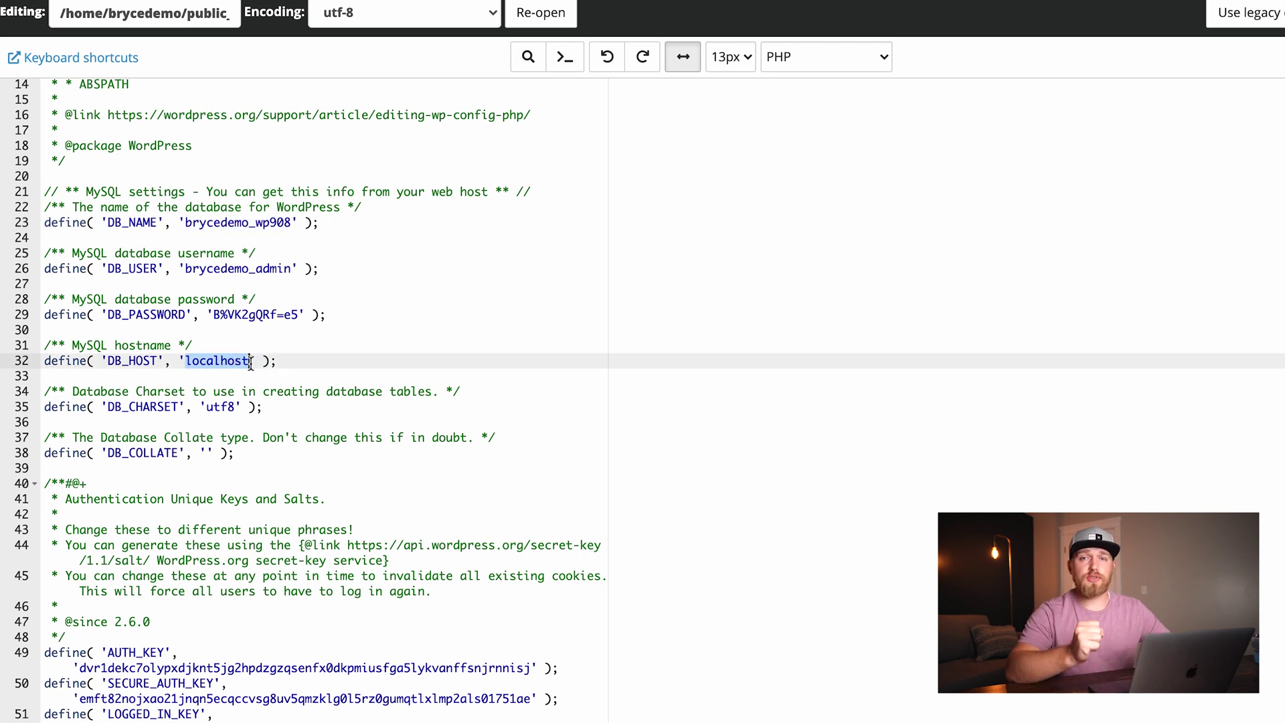
pyautogui.click(295, 361)
pyautogui.scroll(-10, 298, 362)
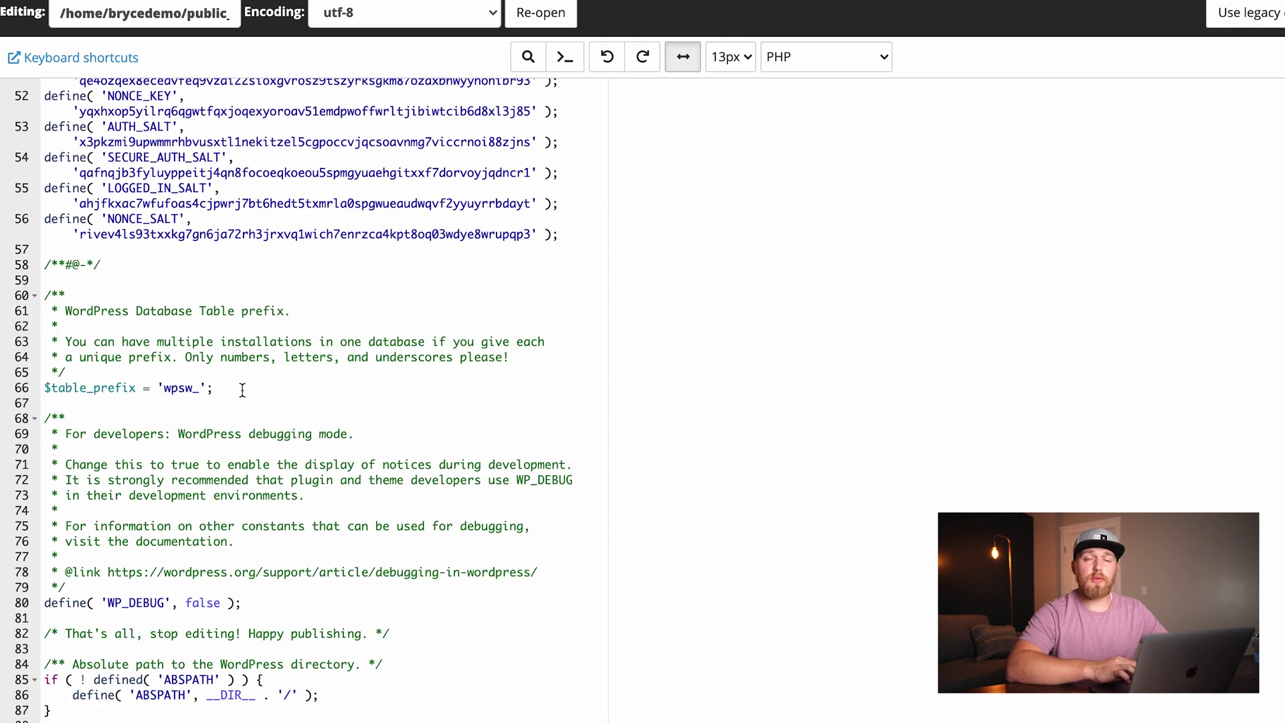
pyautogui.scroll(15, 242, 391)
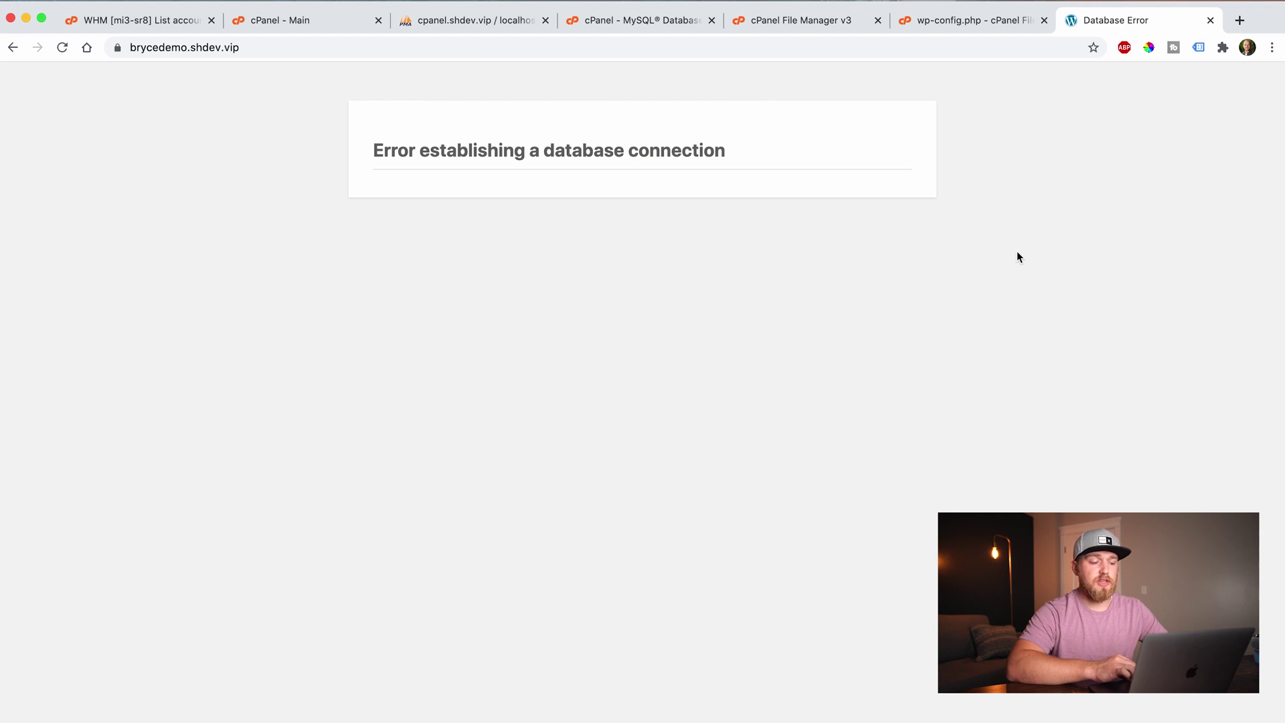
pyautogui.press('super+r')
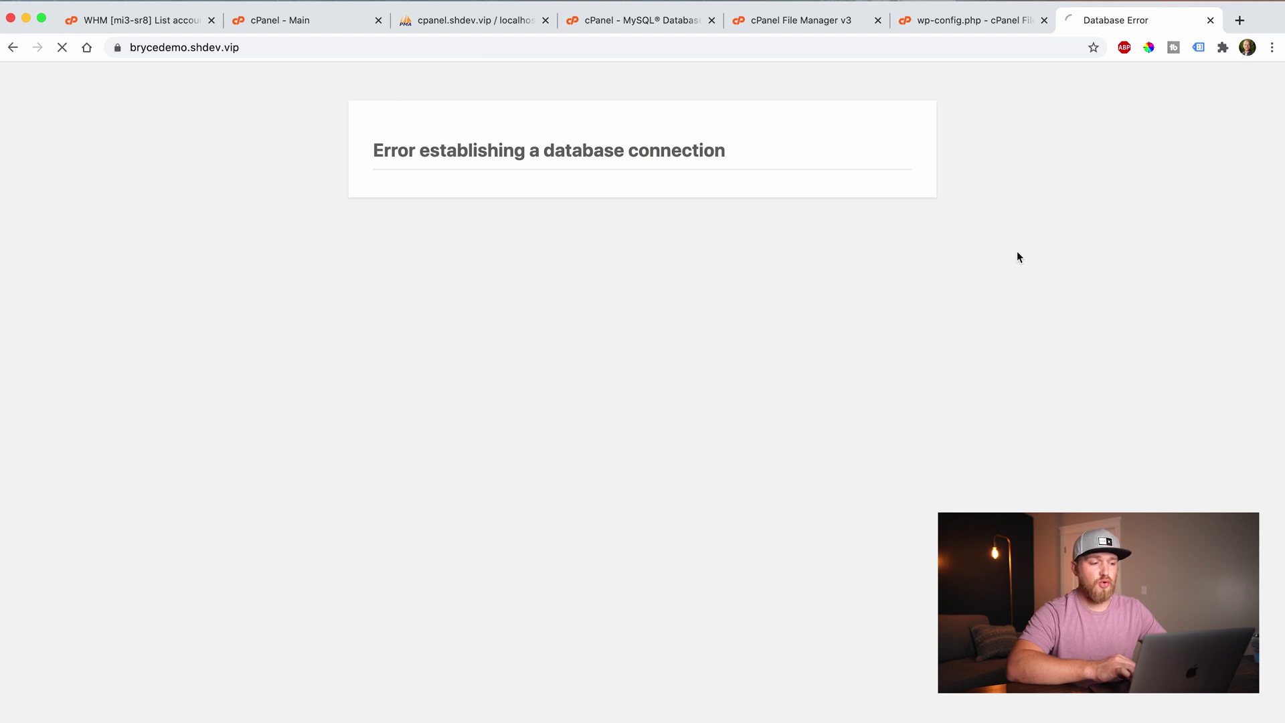